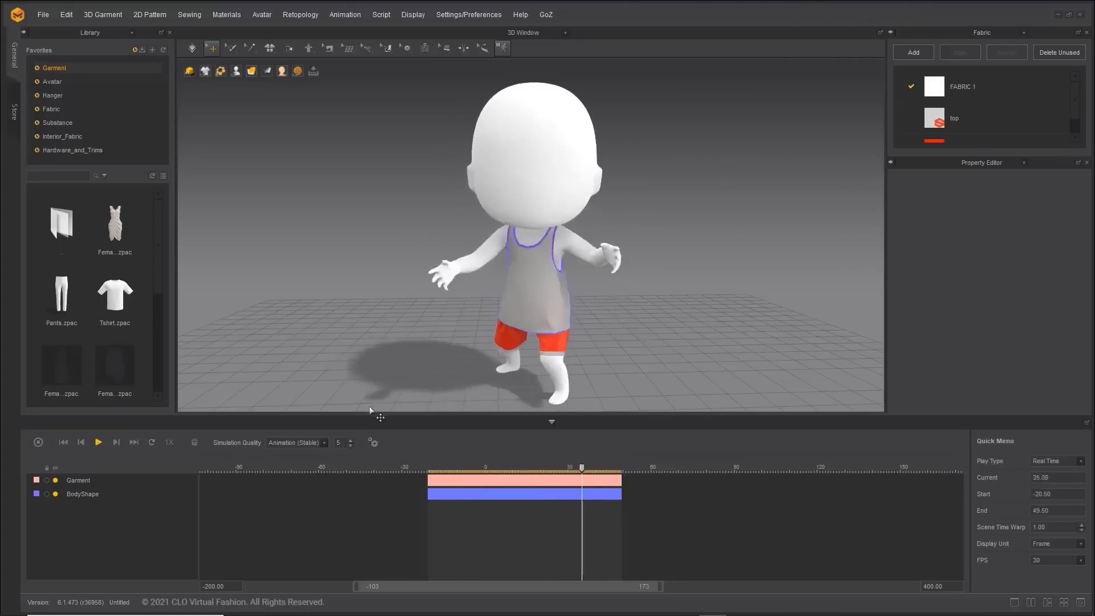
- Rewind the tank-top and red-shorts animation to its first frame and play it
{"action": "left_click", "coordinate": [62, 443]}
{"action": "left_click", "coordinate": [97, 443]}
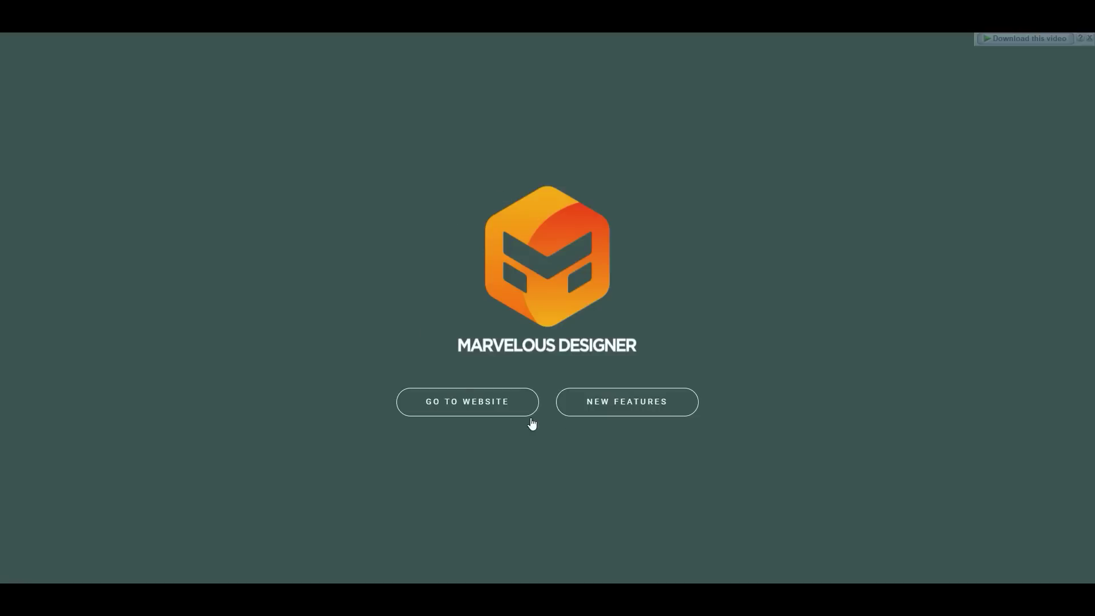
- Open NEW FEATURES from the splash screen and scroll down to Retopology Improvement
{"action": "left_click", "coordinate": [661, 402]}
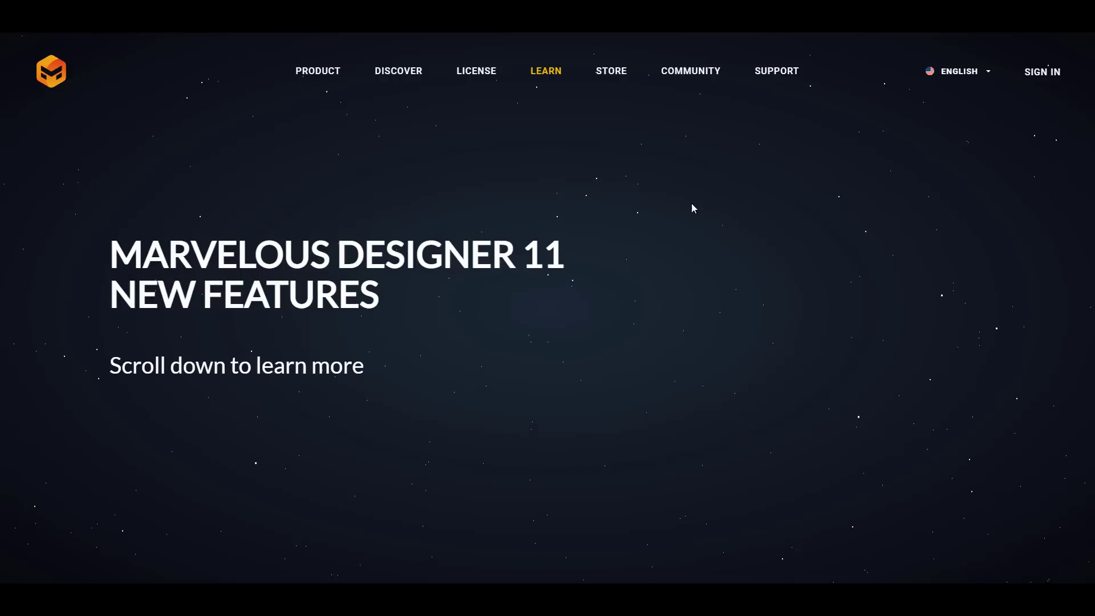
{"action": "scroll", "coordinate": [759, 203], "scroll_direction": "down", "scroll_amount": 3}
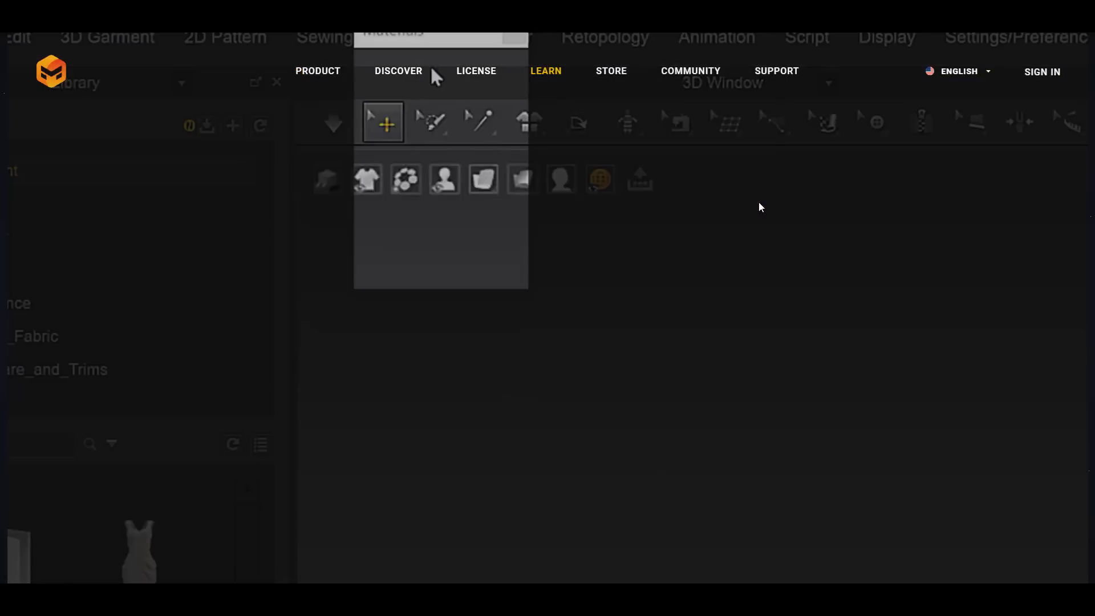
{"action": "scroll", "coordinate": [759, 207], "scroll_direction": "down", "scroll_amount": 5}
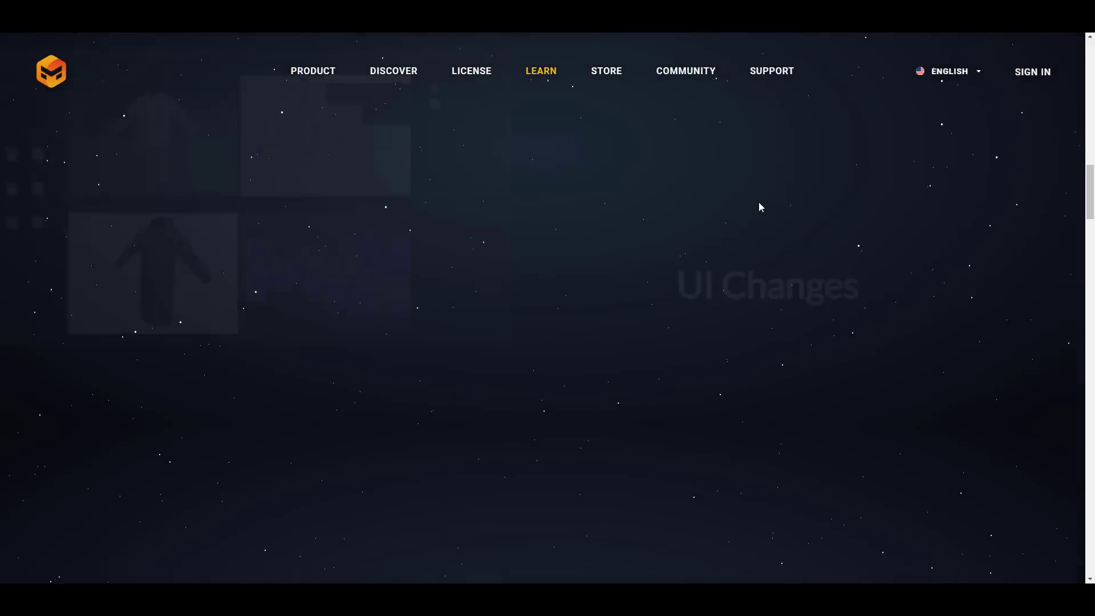
{"action": "scroll", "coordinate": [760, 207], "scroll_direction": "down", "scroll_amount": 4}
{"action": "scroll", "coordinate": [760, 208], "scroll_direction": "down", "scroll_amount": 3}
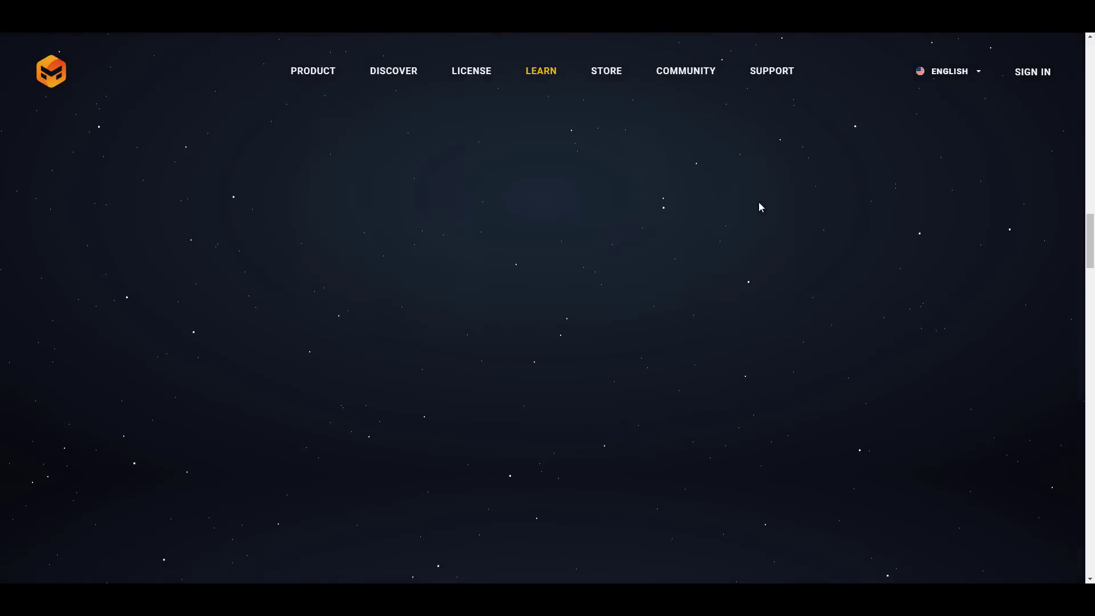
{"action": "scroll", "coordinate": [997, 176], "scroll_direction": "down", "scroll_amount": 3}
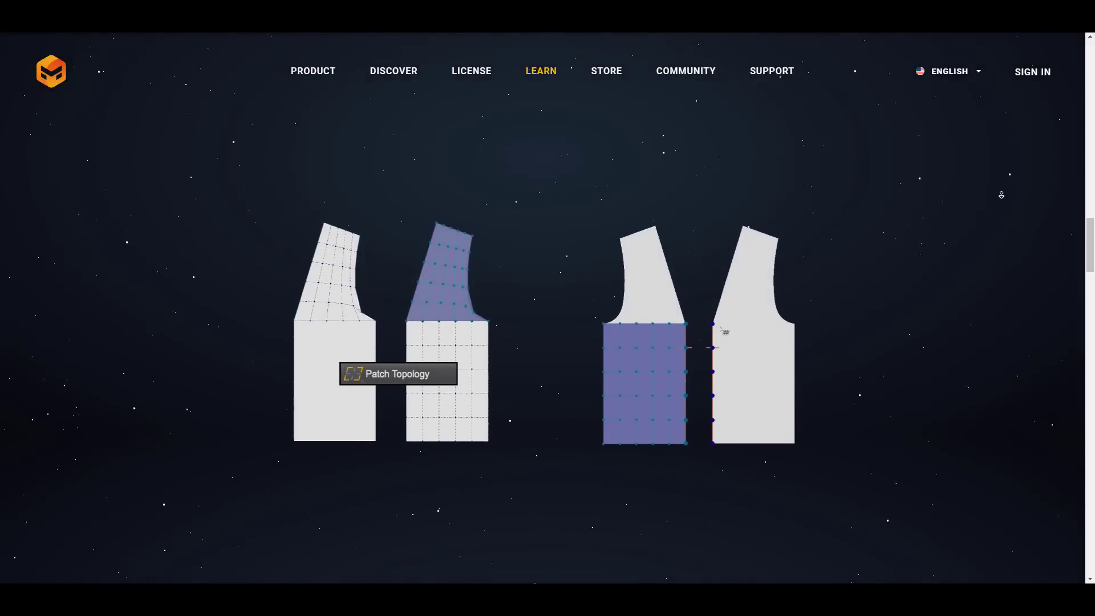
{"action": "scroll", "coordinate": [1002, 190], "scroll_direction": "down", "scroll_amount": 3}
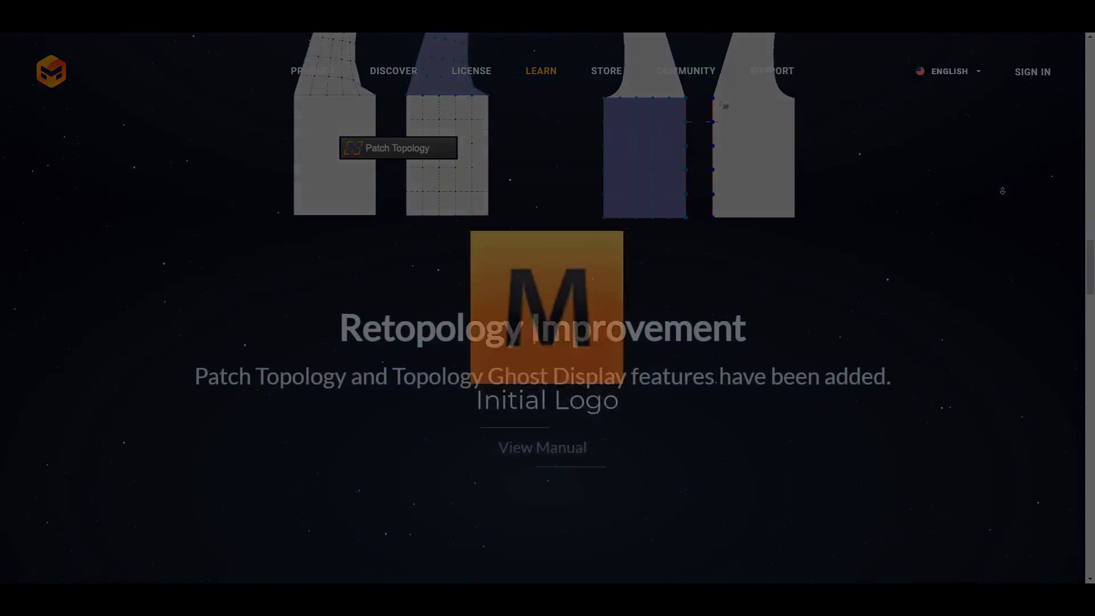
{"action": "scroll", "coordinate": [1003, 189], "scroll_direction": "down", "scroll_amount": 3}
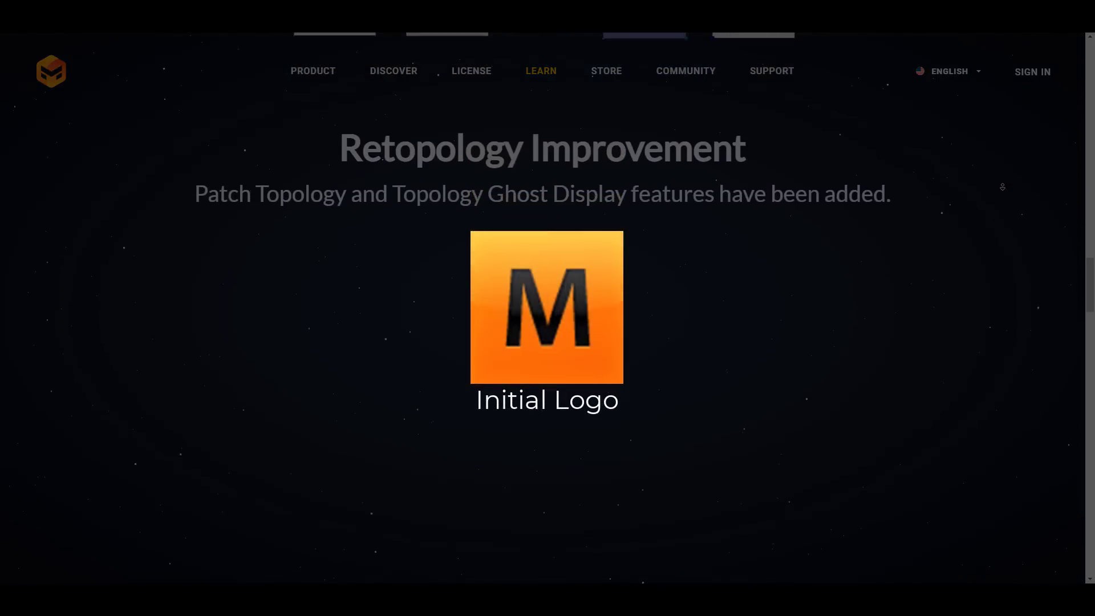
{"action": "scroll", "coordinate": [1003, 185], "scroll_direction": "down", "scroll_amount": 3}
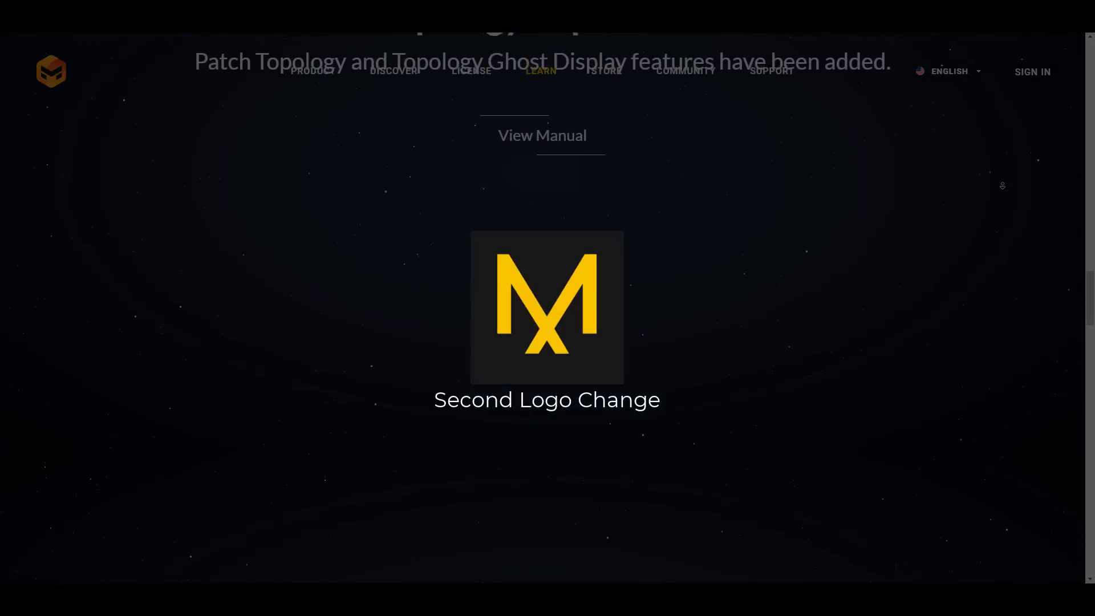
{"action": "scroll", "coordinate": [1003, 185], "scroll_direction": "down", "scroll_amount": 3}
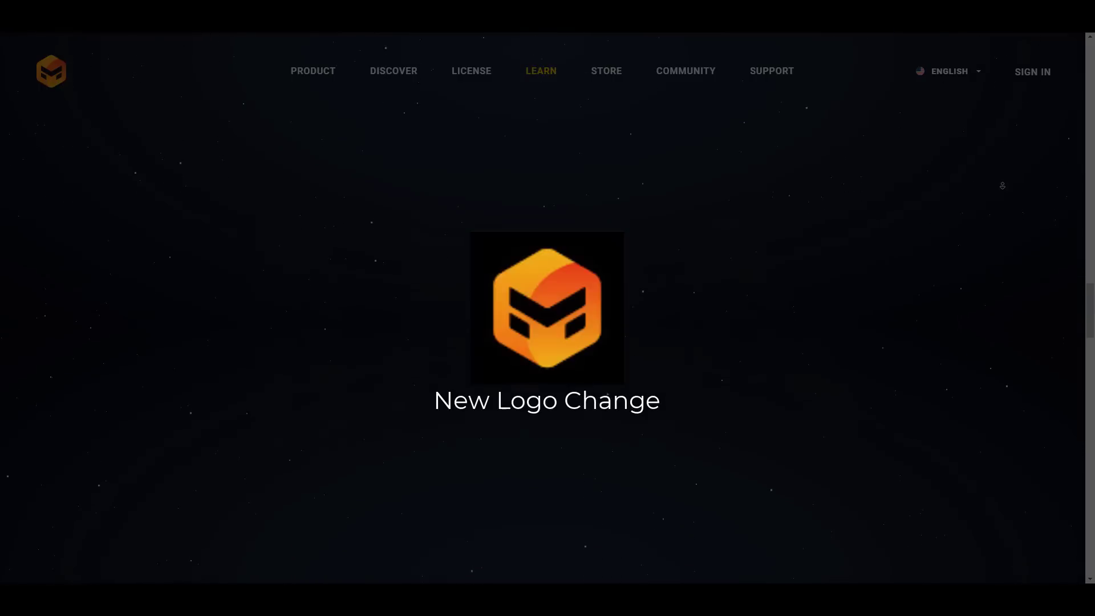
- Scroll past Retopology Improvement to the Partial Solidify section and its View Manual link
{"action": "scroll", "coordinate": [1002, 185], "scroll_direction": "down", "scroll_amount": 3}
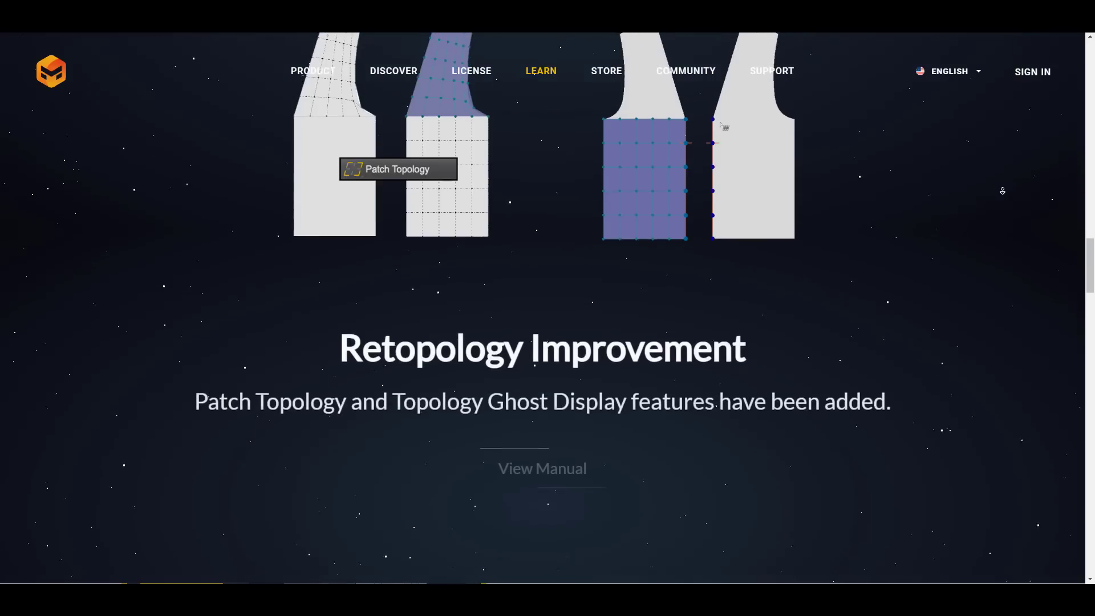
{"action": "scroll", "coordinate": [1003, 189], "scroll_direction": "down", "scroll_amount": 3}
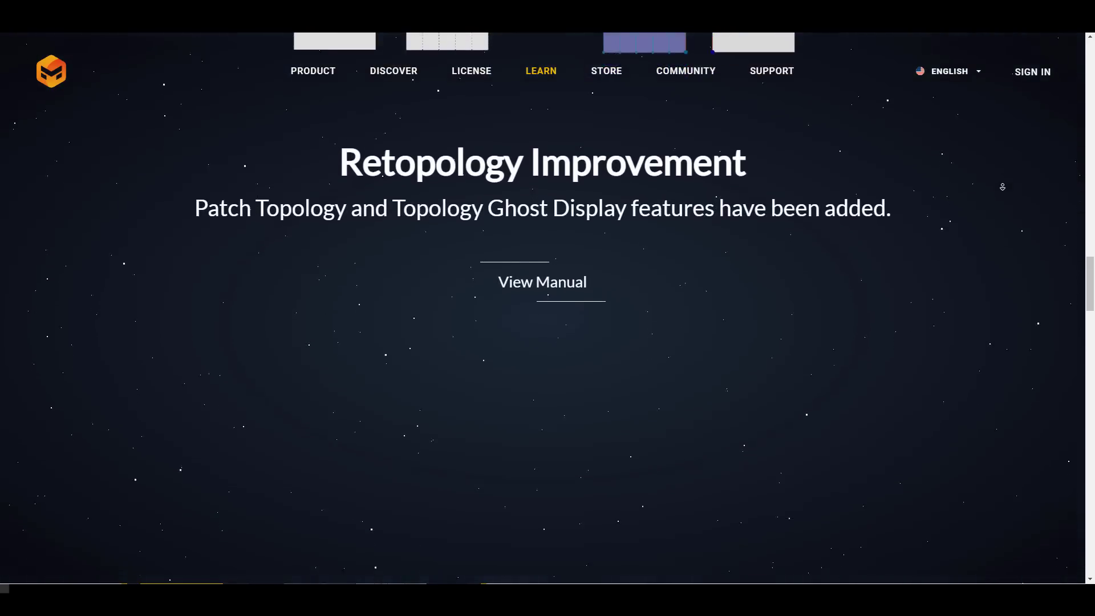
{"action": "scroll", "coordinate": [1003, 186], "scroll_direction": "down", "scroll_amount": 3}
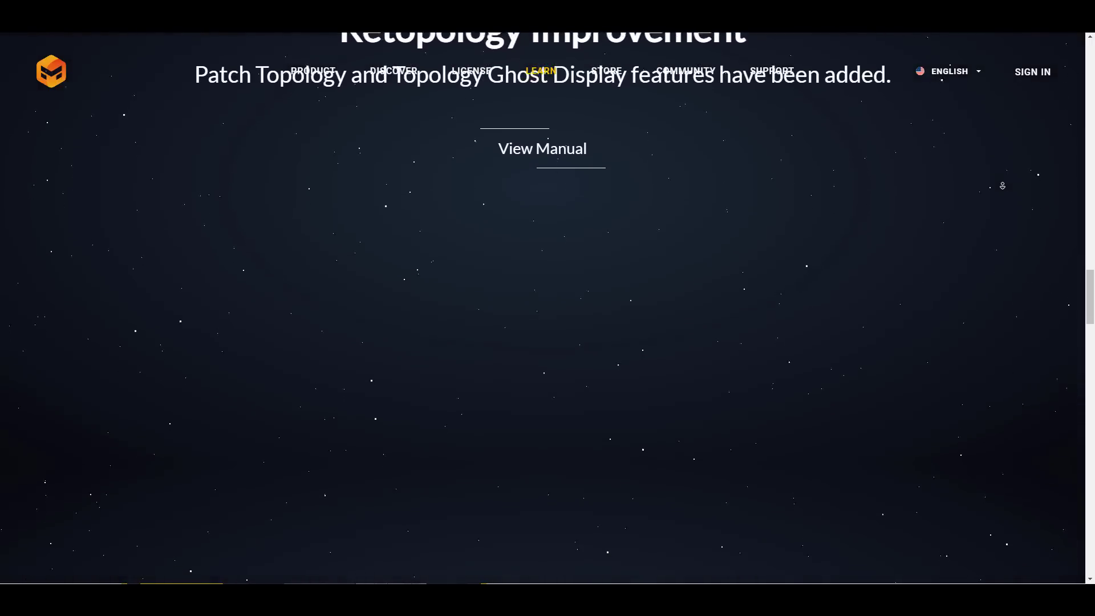
{"action": "scroll", "coordinate": [1003, 185], "scroll_direction": "down", "scroll_amount": 3}
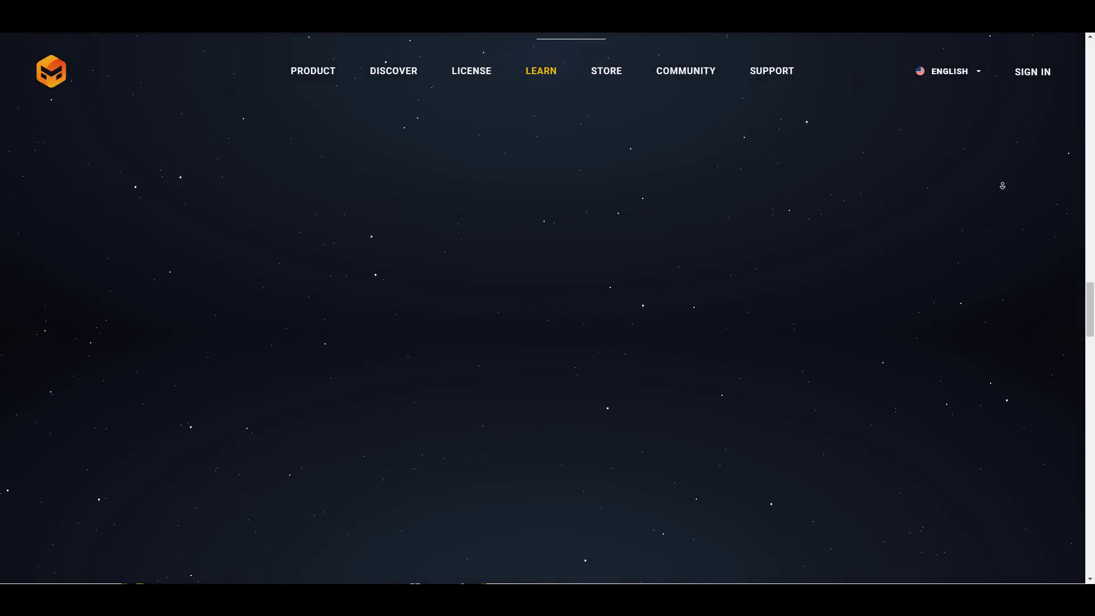
{"action": "scroll", "coordinate": [1003, 185], "scroll_direction": "down", "scroll_amount": 3}
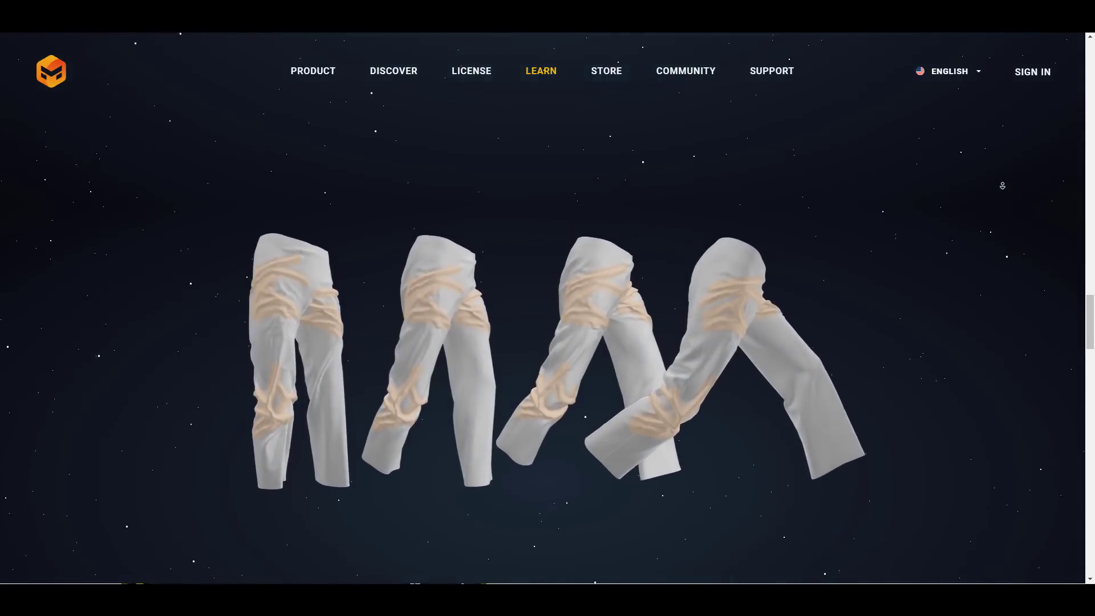
{"action": "scroll", "coordinate": [1003, 185], "scroll_direction": "down", "scroll_amount": 3}
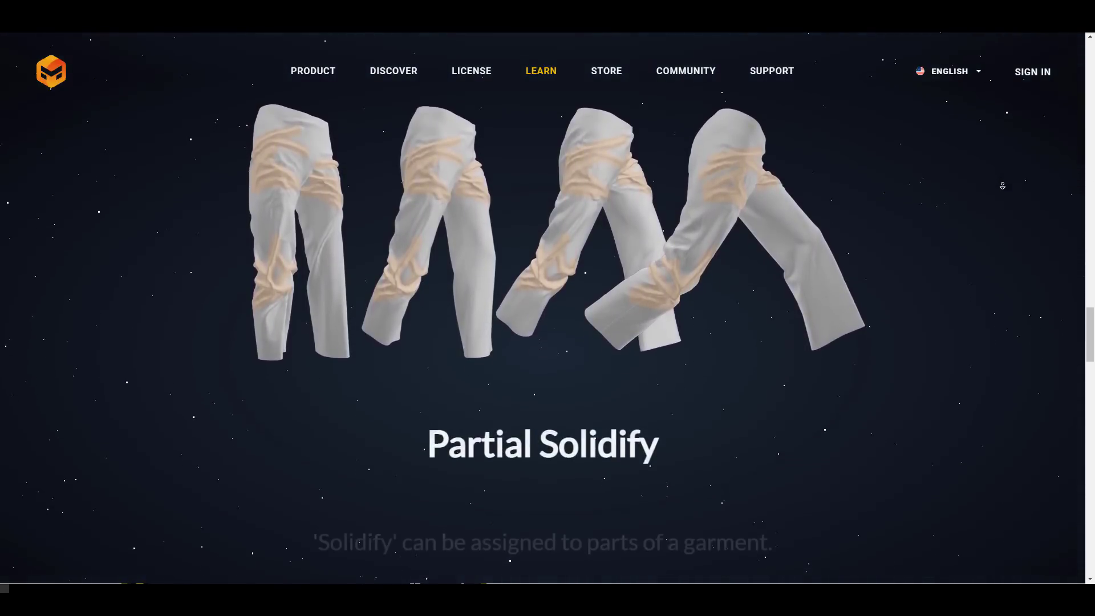
{"action": "scroll", "coordinate": [1003, 185], "scroll_direction": "down", "scroll_amount": 3}
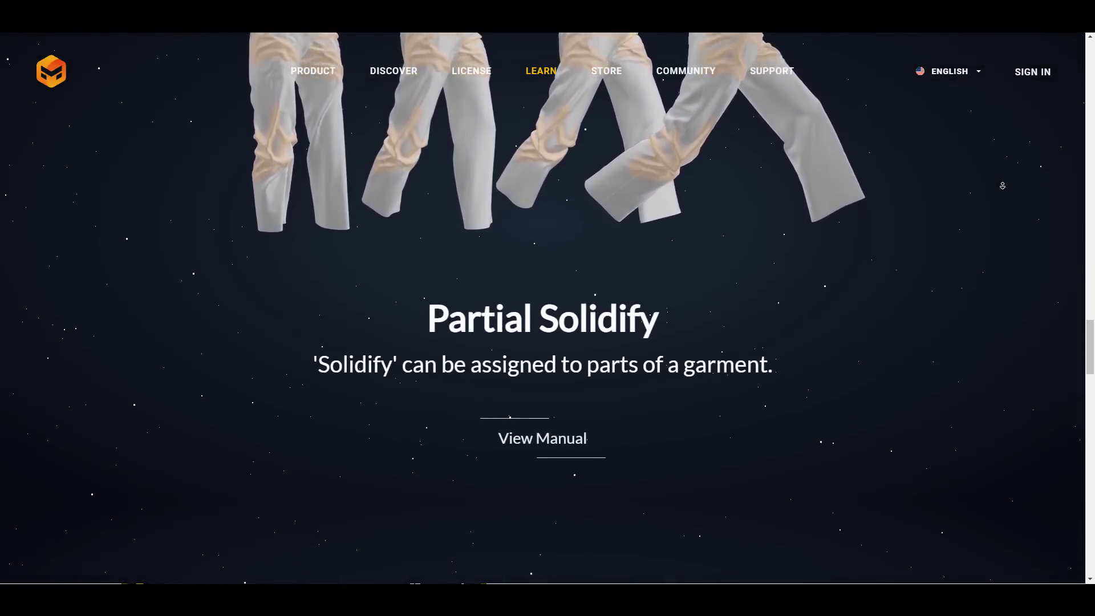
{"action": "scroll", "coordinate": [1003, 185], "scroll_direction": "down", "scroll_amount": 3}
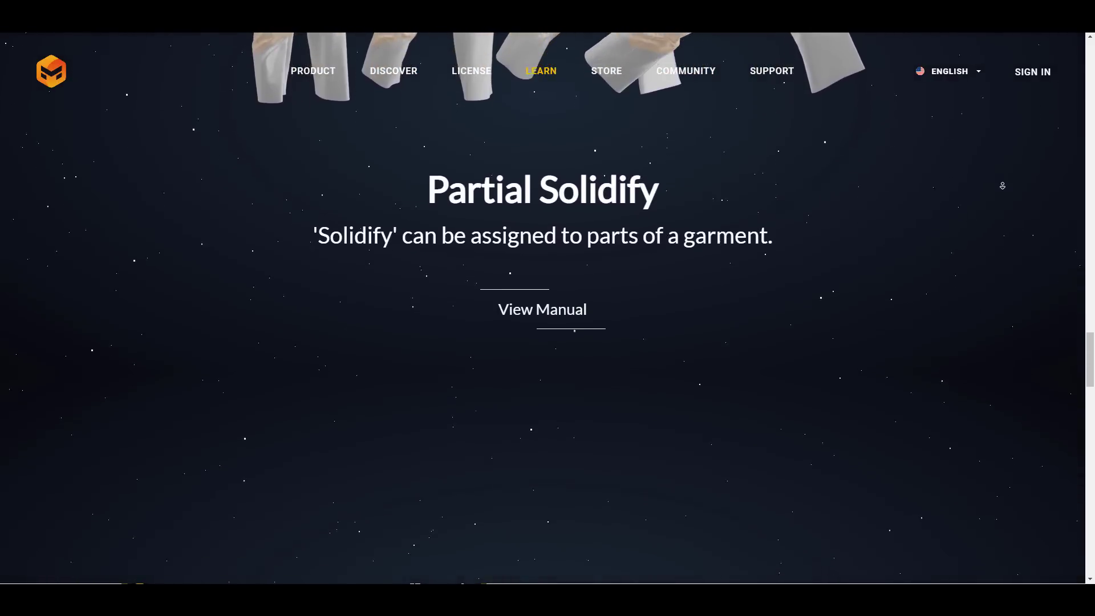
{"action": "scroll", "coordinate": [1003, 185], "scroll_direction": "down", "scroll_amount": 3}
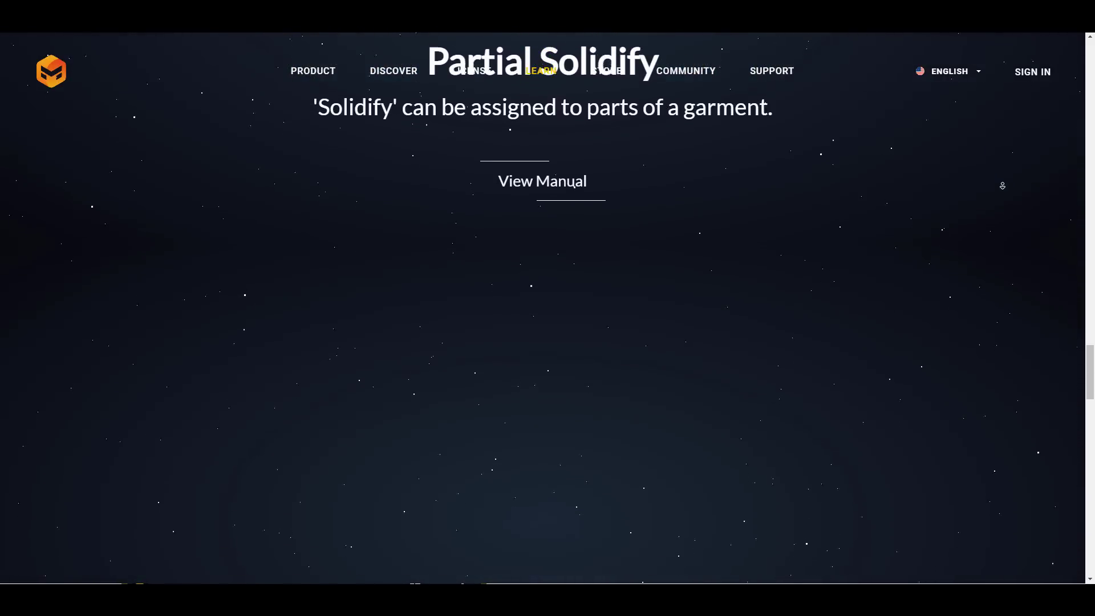
{"action": "scroll", "coordinate": [1003, 186], "scroll_direction": "down", "scroll_amount": 3}
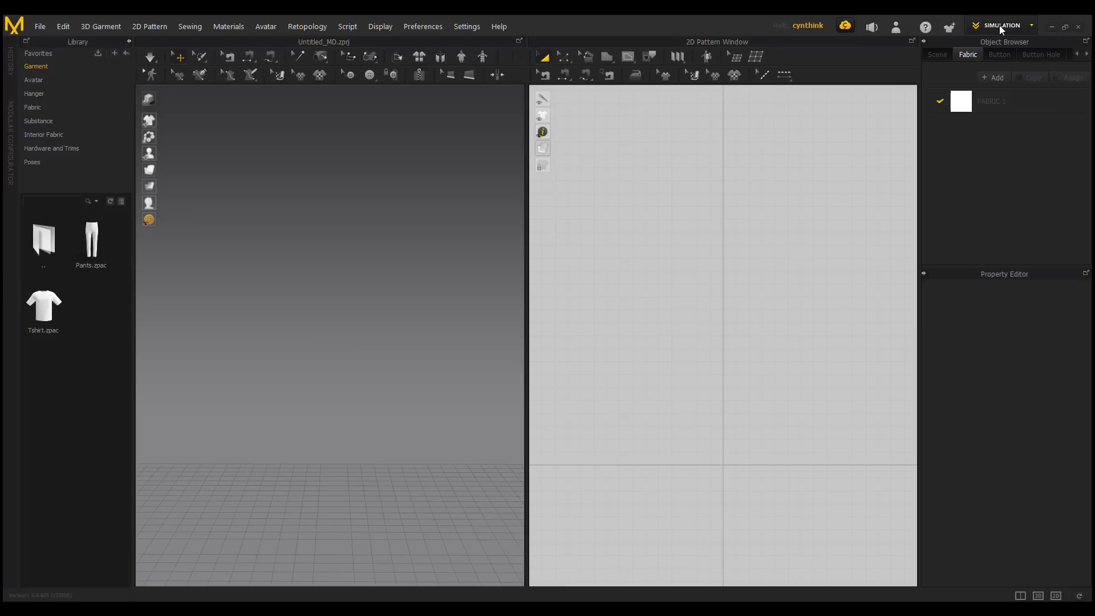
- Switch the workspace to Animation mode and dismiss the simulation quality notice
{"action": "left_click", "coordinate": [999, 25]}
{"action": "left_click", "coordinate": [992, 67]}
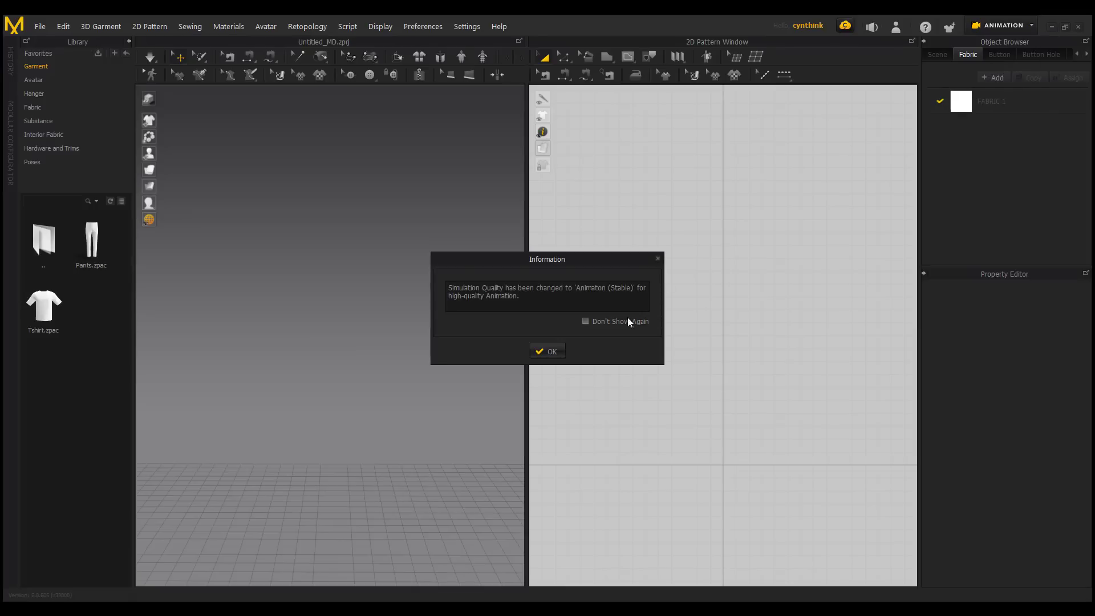
{"action": "left_click", "coordinate": [543, 351]}
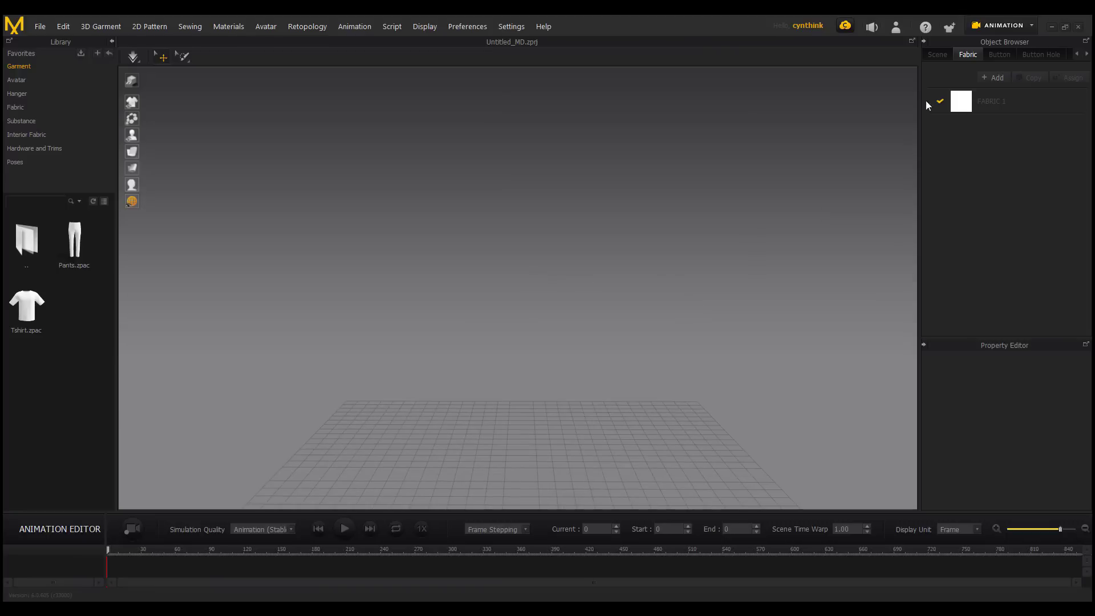
- Switch the workspace to UV Editor mode, then to Sculpt mode
{"action": "left_click", "coordinate": [1002, 26]}
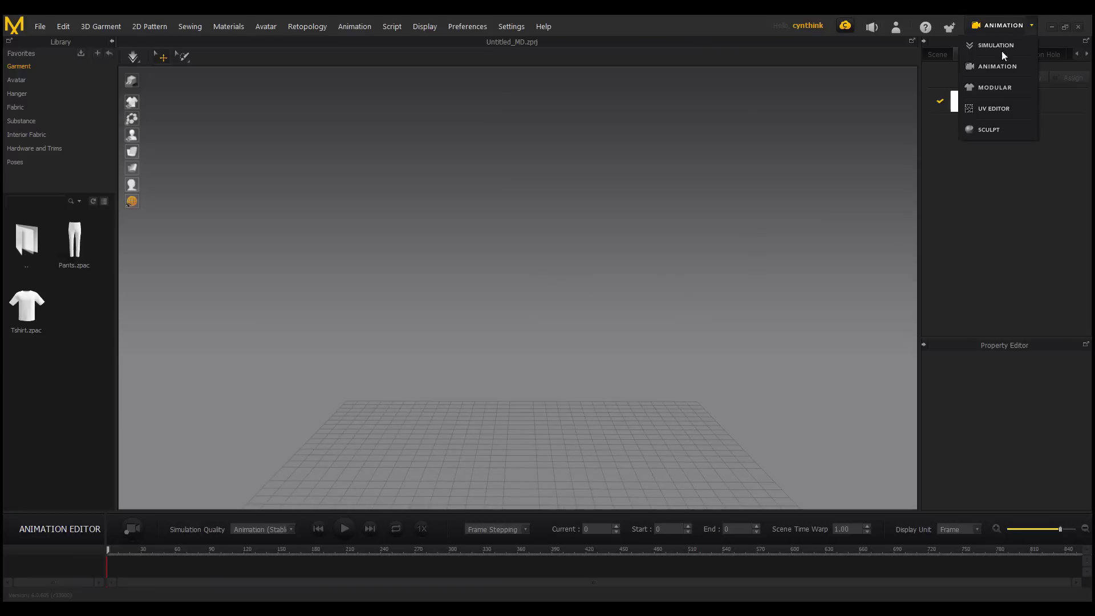
{"action": "left_click", "coordinate": [992, 107]}
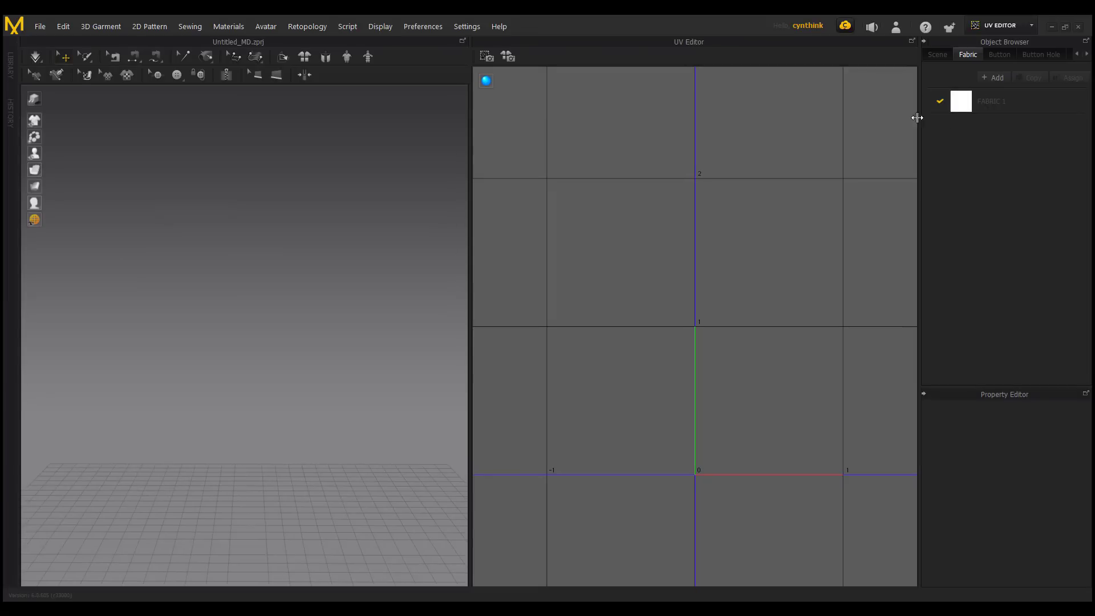
{"action": "left_click", "coordinate": [1010, 29]}
{"action": "left_click", "coordinate": [988, 139]}
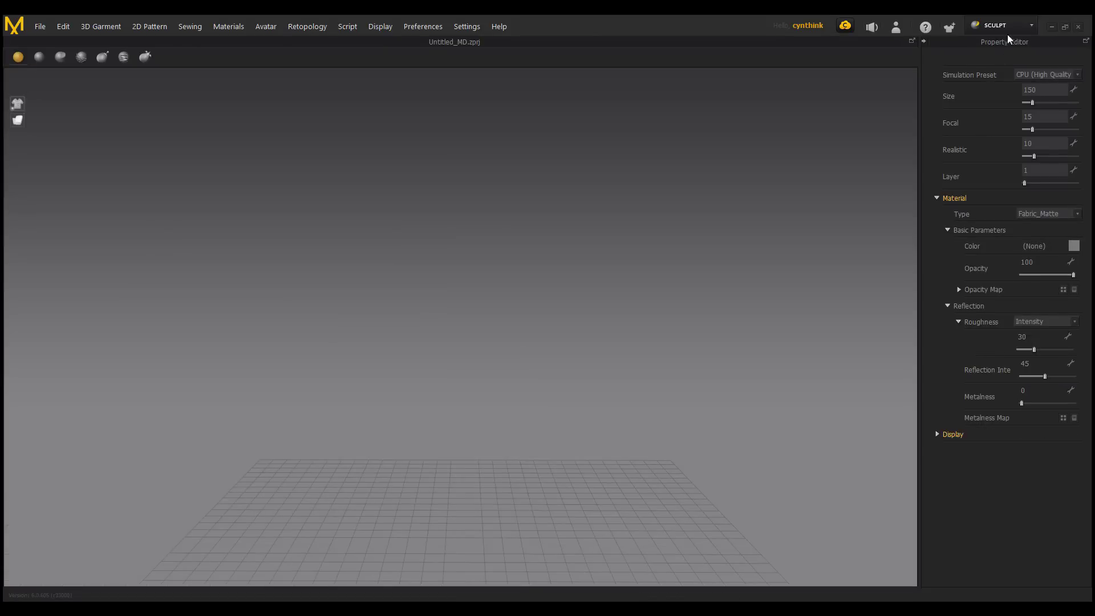
{"action": "left_click", "coordinate": [1015, 24]}
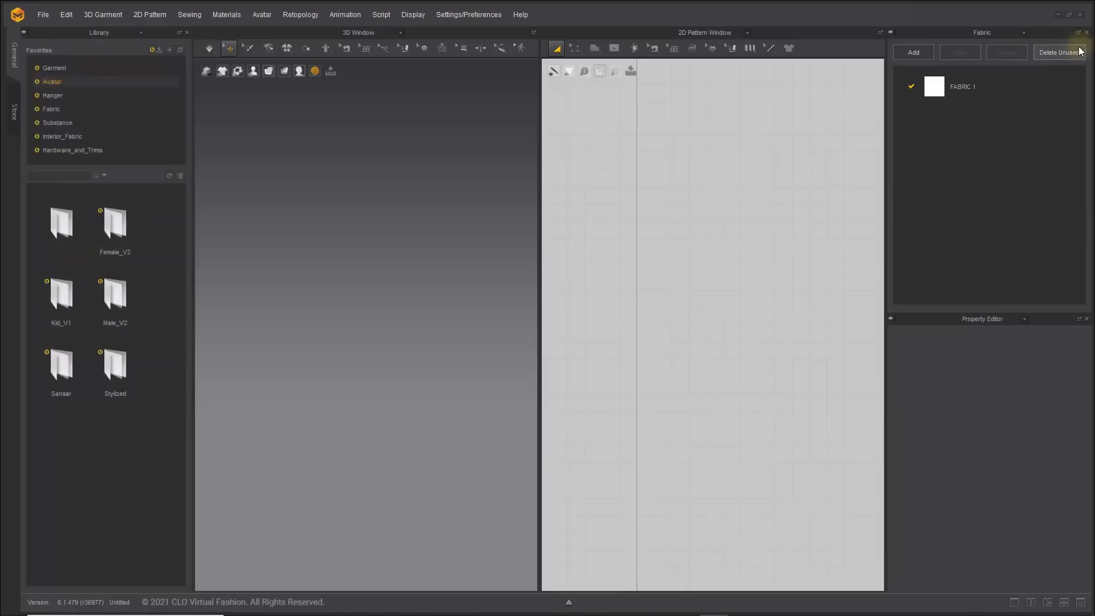
- Dock the Fabric panel above the Property Editor and set the second slot to Button
{"action": "left_click", "coordinate": [1078, 34]}
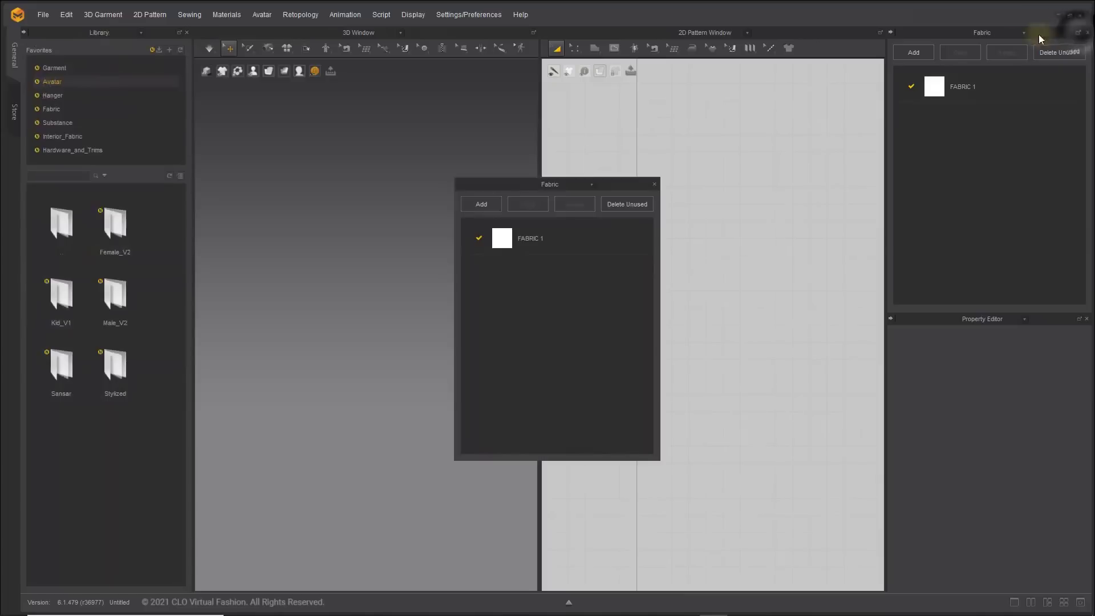
{"action": "left_click_drag", "start_coordinate": [626, 182], "coordinate": [997, 214]}
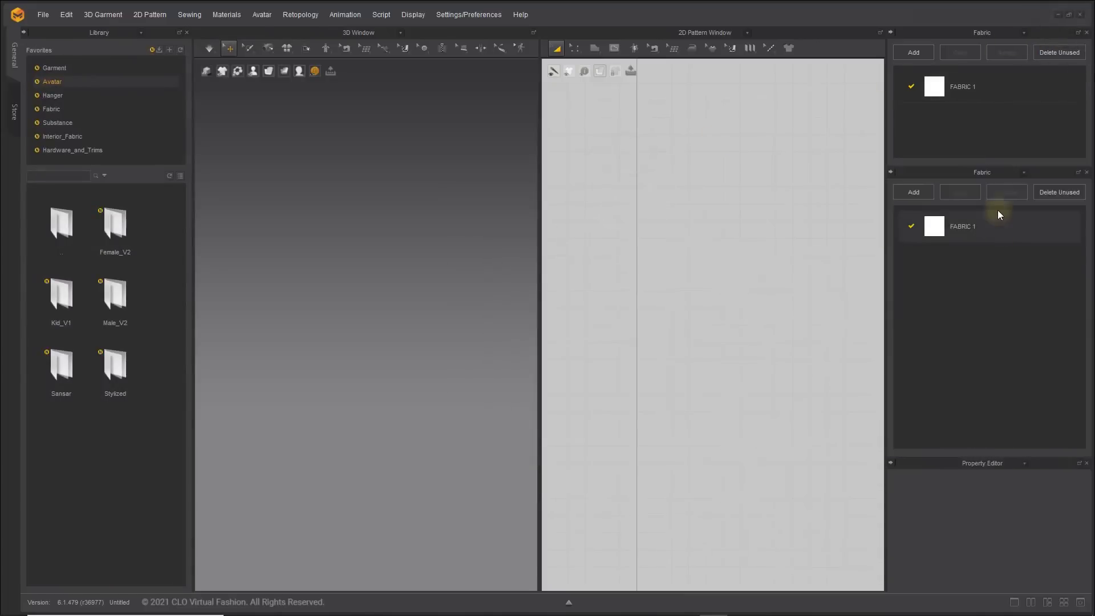
{"action": "left_click", "coordinate": [998, 171]}
{"action": "left_click", "coordinate": [966, 250]}
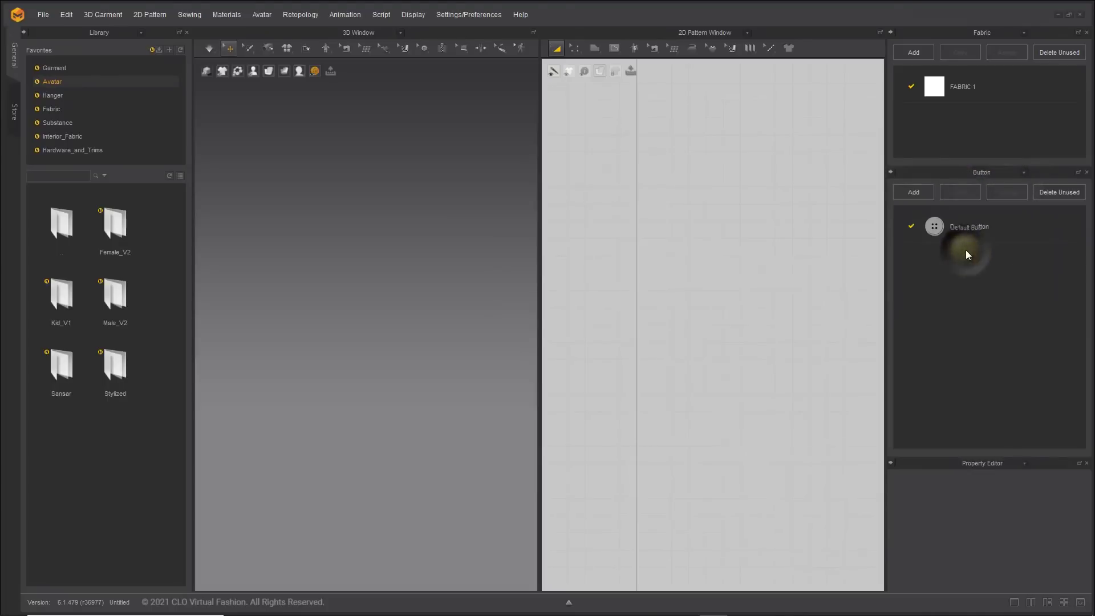
- Float a panel, change it to Buttonhole, and dock it with the Button and Fabric panels
{"action": "left_click", "coordinate": [1078, 172]}
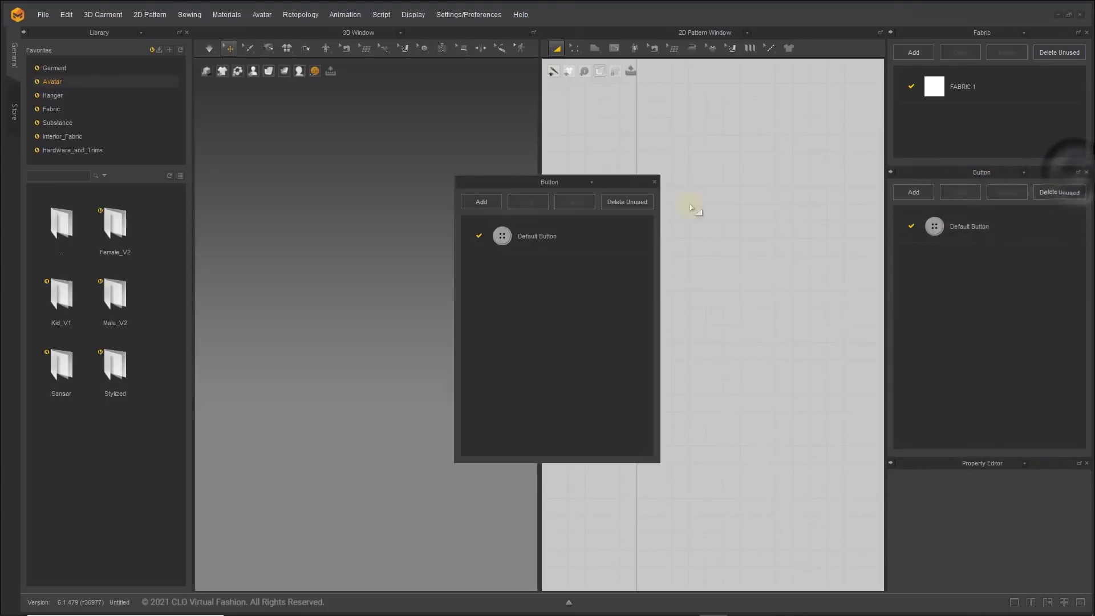
{"action": "left_click", "coordinate": [588, 182]}
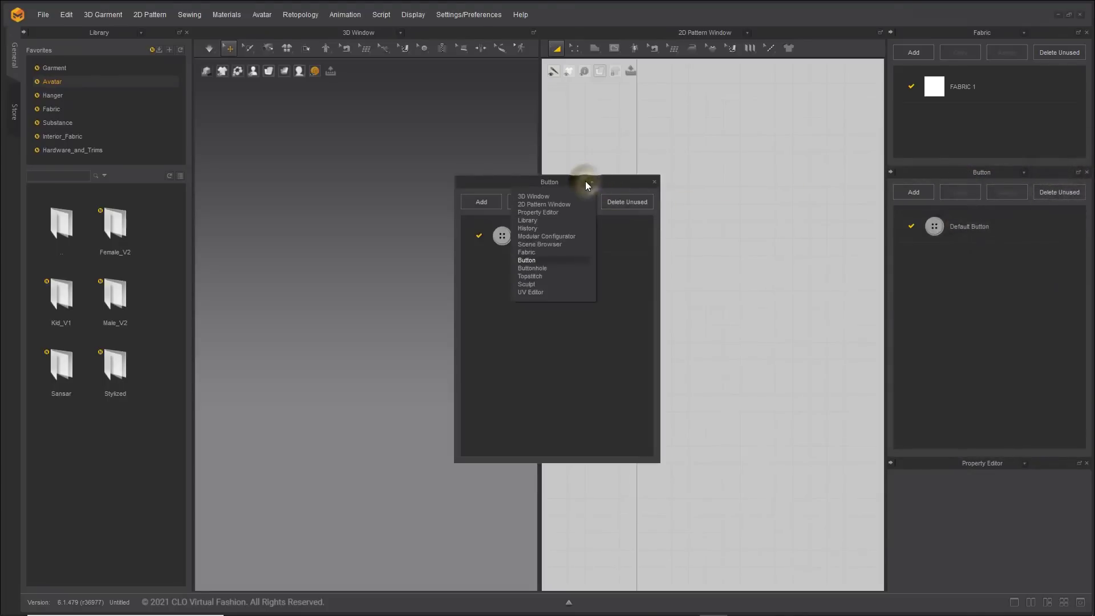
{"action": "left_click", "coordinate": [549, 268]}
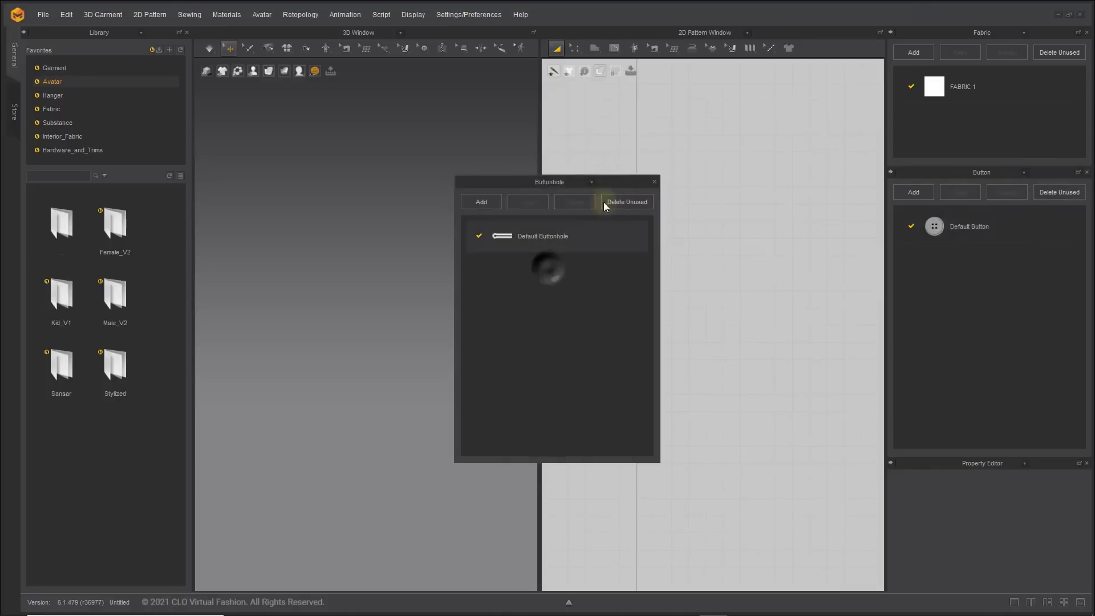
{"action": "left_click_drag", "start_coordinate": [617, 182], "coordinate": [984, 407]}
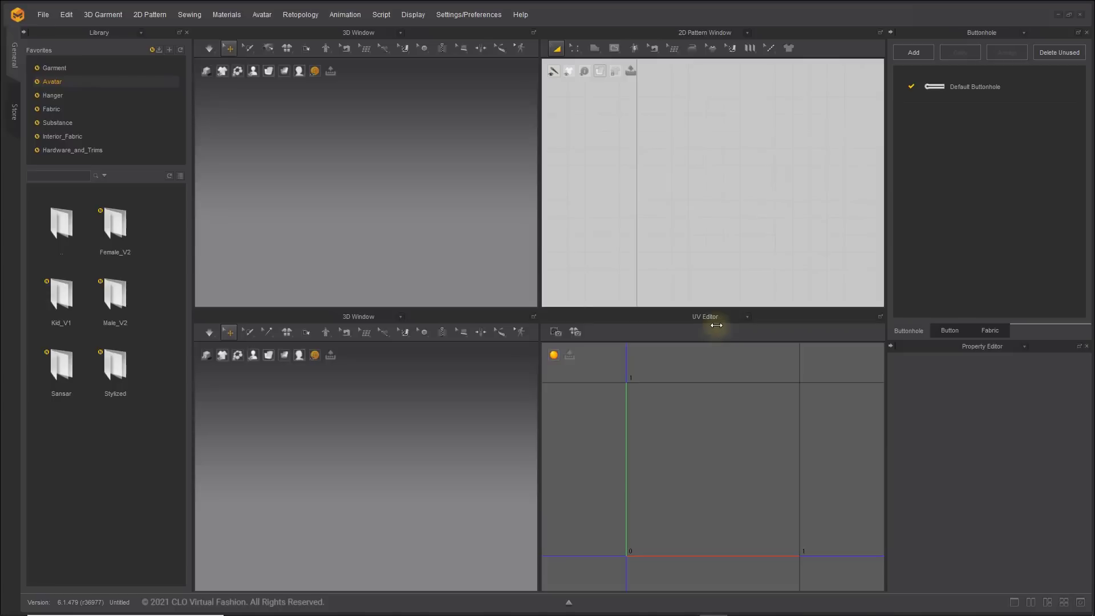
- Turn the UV pane into the 2D Pattern Window, then step through the one- to four-window layouts
{"action": "left_click", "coordinate": [720, 316]}
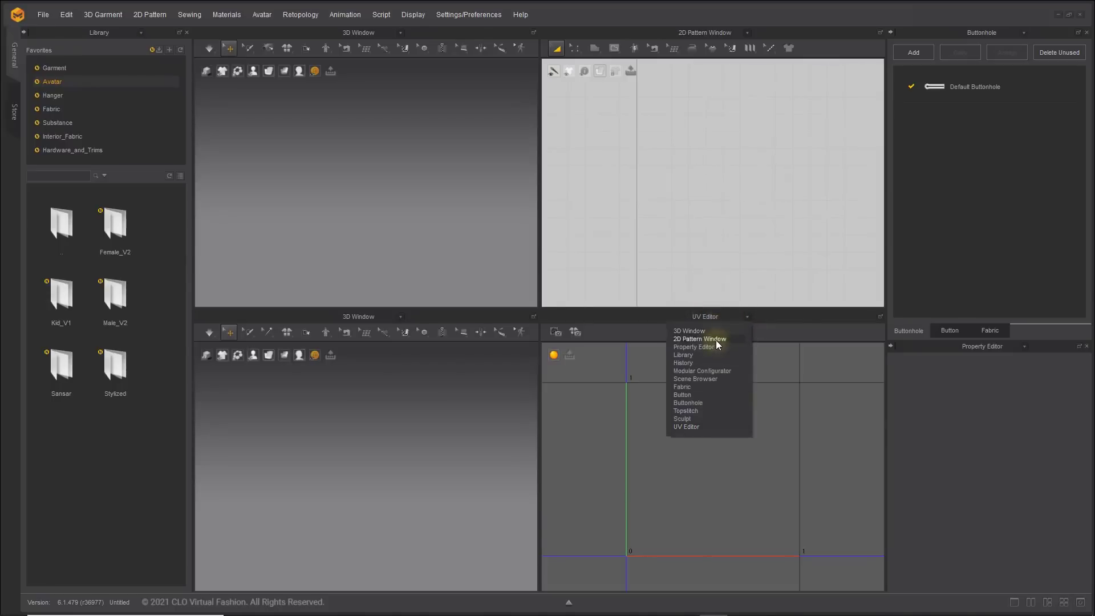
{"action": "left_click", "coordinate": [717, 341]}
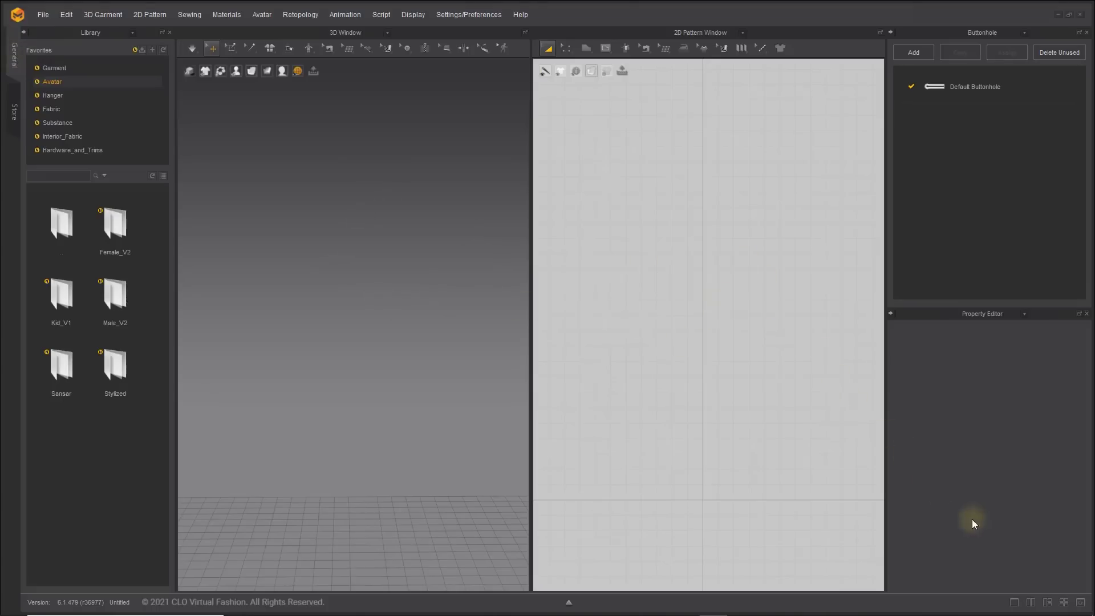
{"action": "left_click", "coordinate": [1014, 604]}
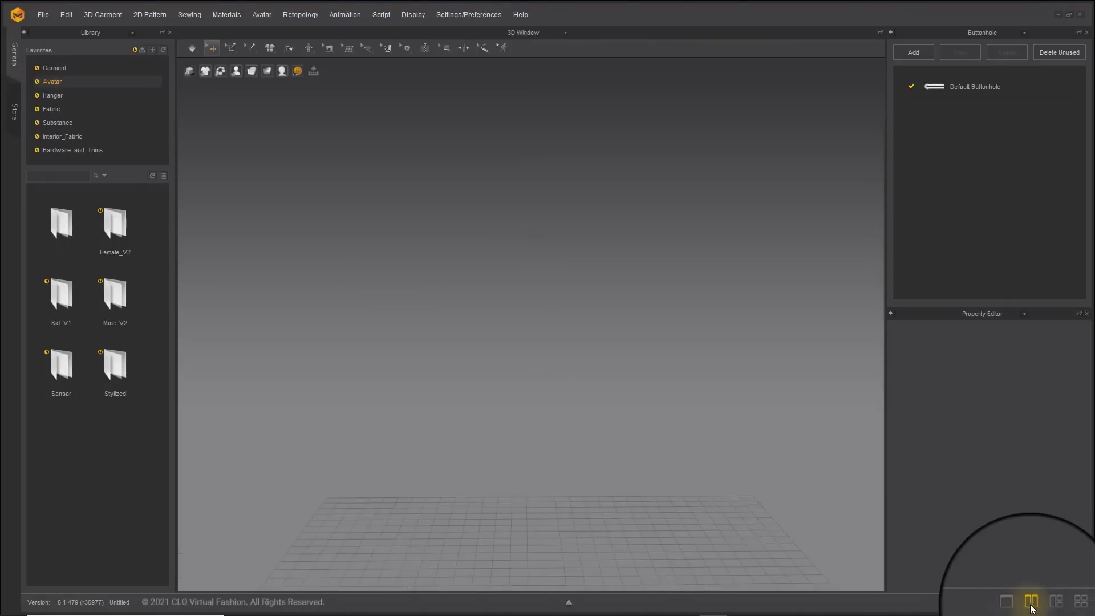
{"action": "left_click", "coordinate": [1033, 606]}
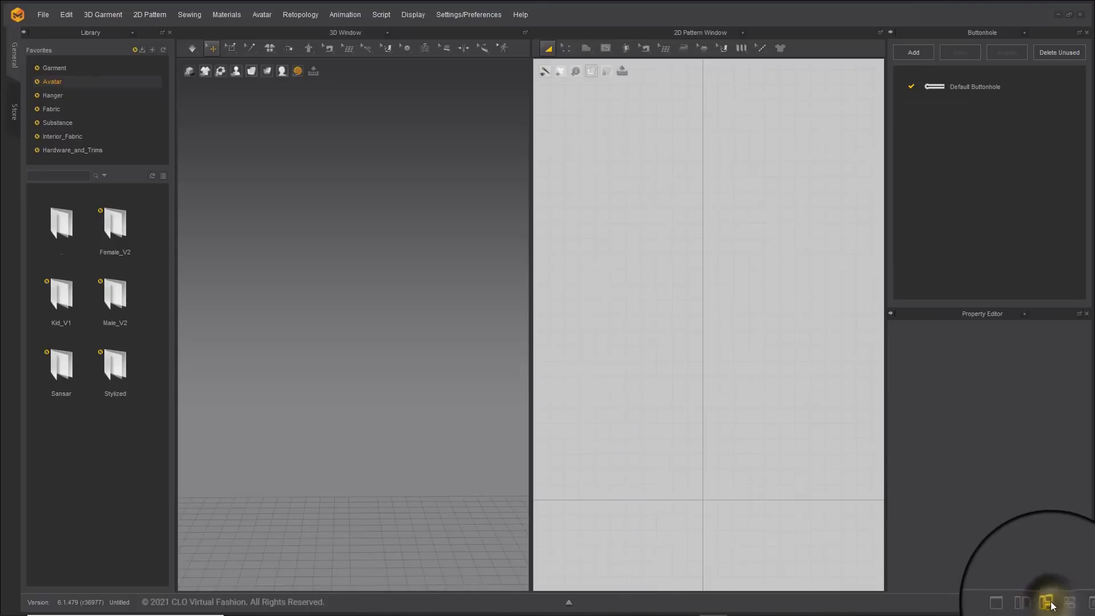
{"action": "left_click", "coordinate": [1052, 603]}
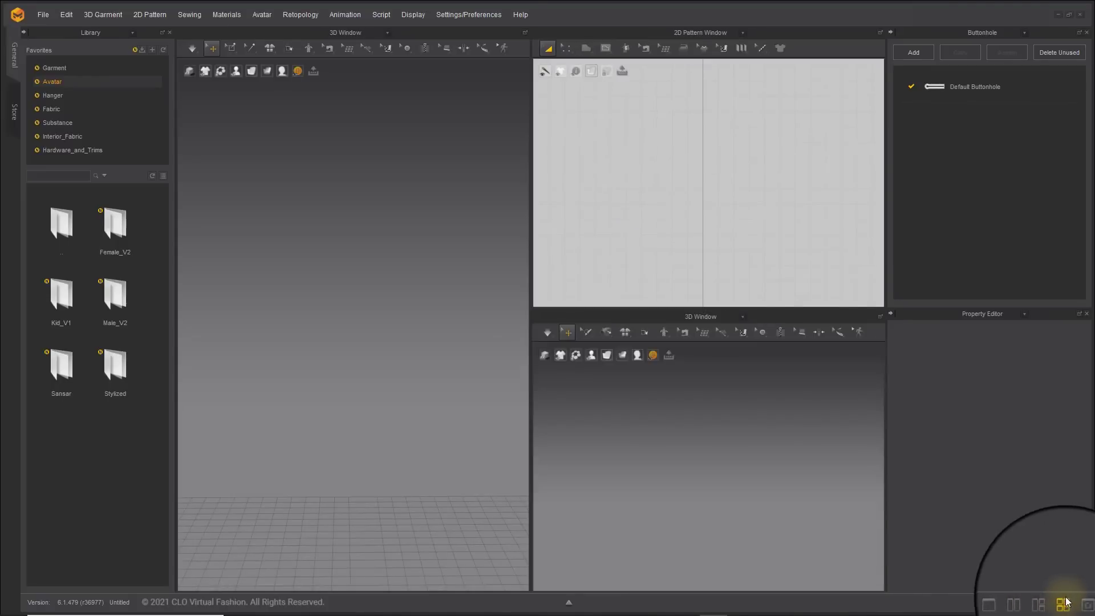
{"action": "left_click", "coordinate": [1069, 604]}
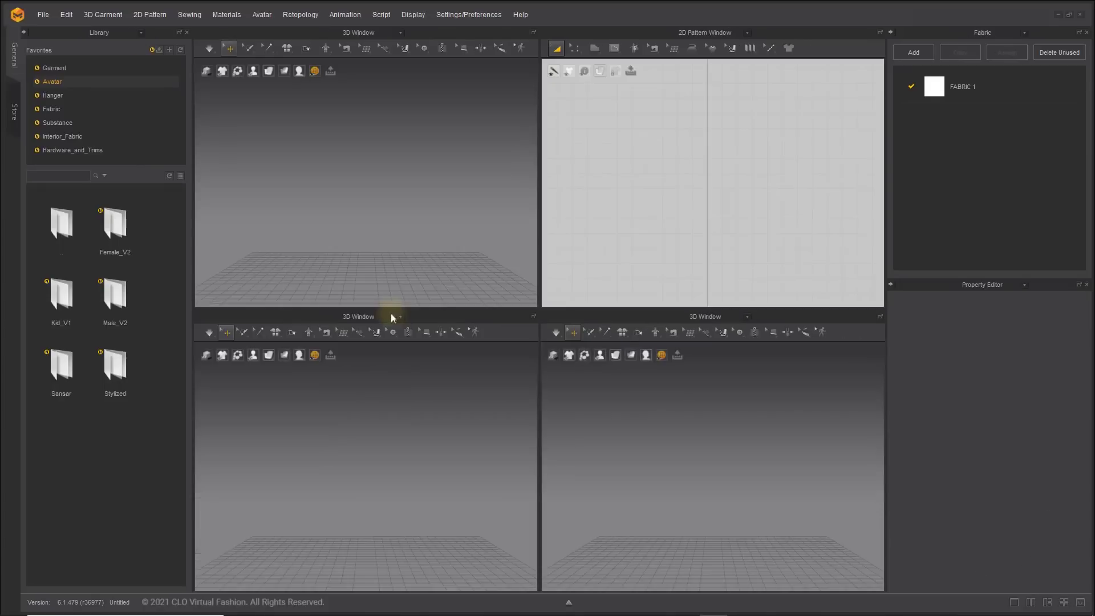
{"action": "left_click", "coordinate": [392, 314]}
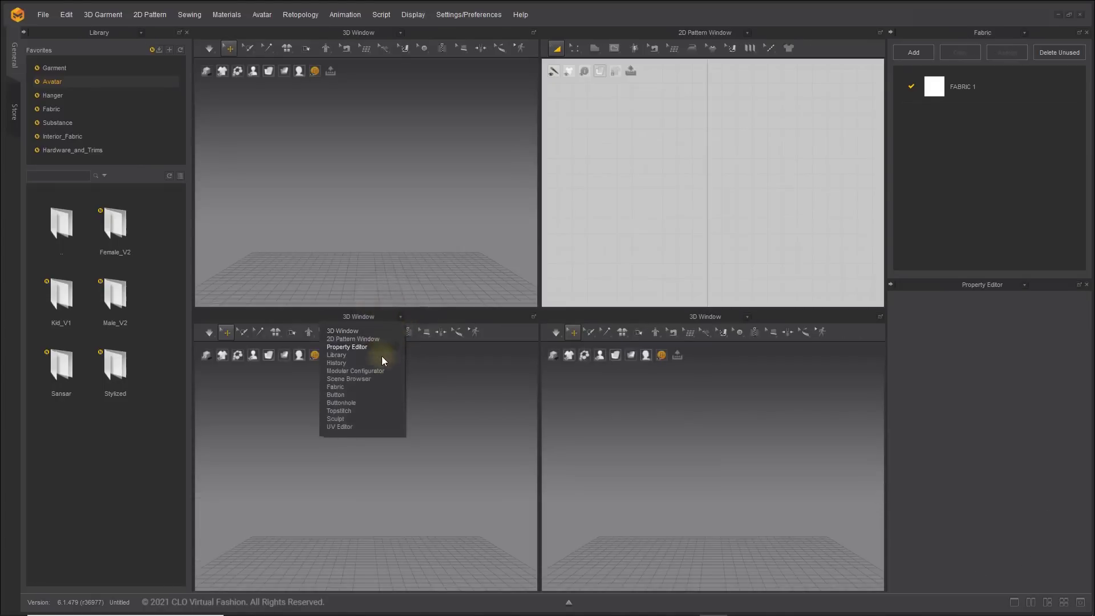
- Set the lower-left pane to Sculpt and the lower-right pane to UV Editor, then activate each 3D view
{"action": "left_click", "coordinate": [370, 420]}
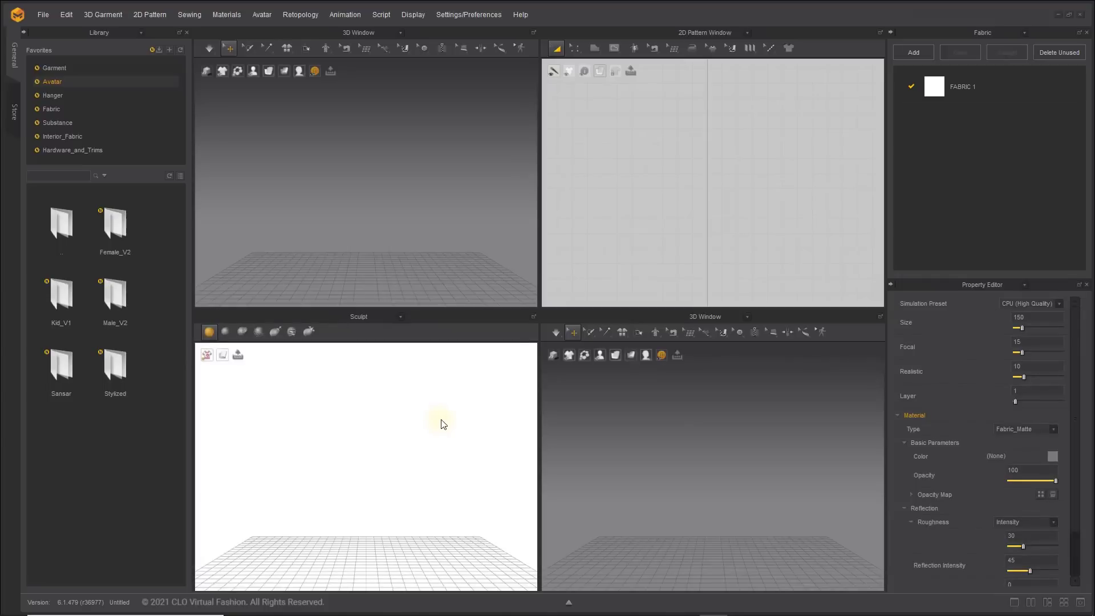
{"action": "left_click", "coordinate": [733, 316]}
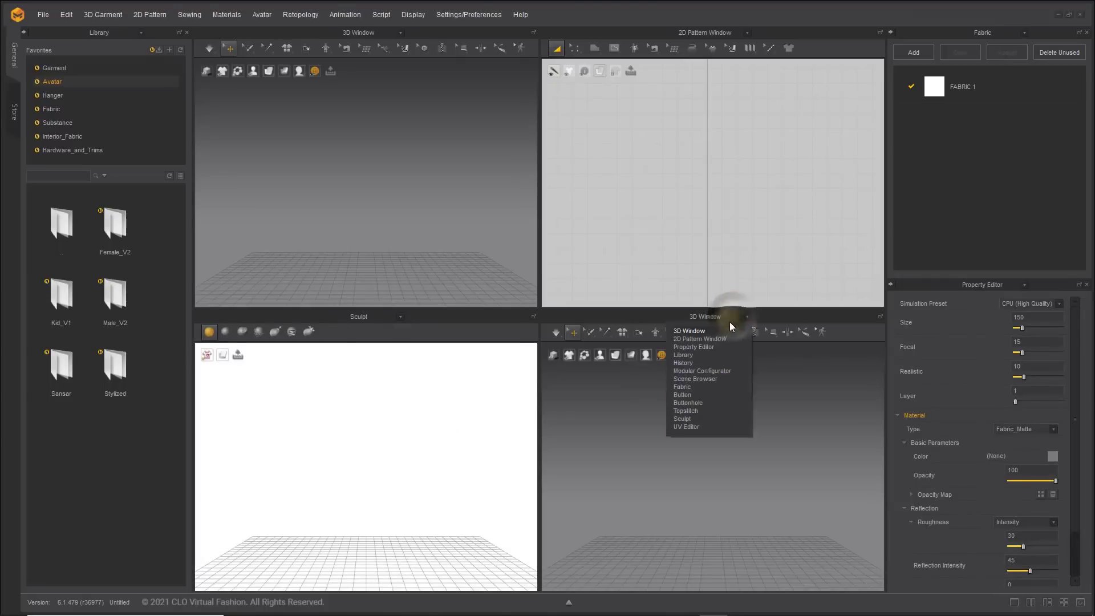
{"action": "left_click", "coordinate": [690, 426]}
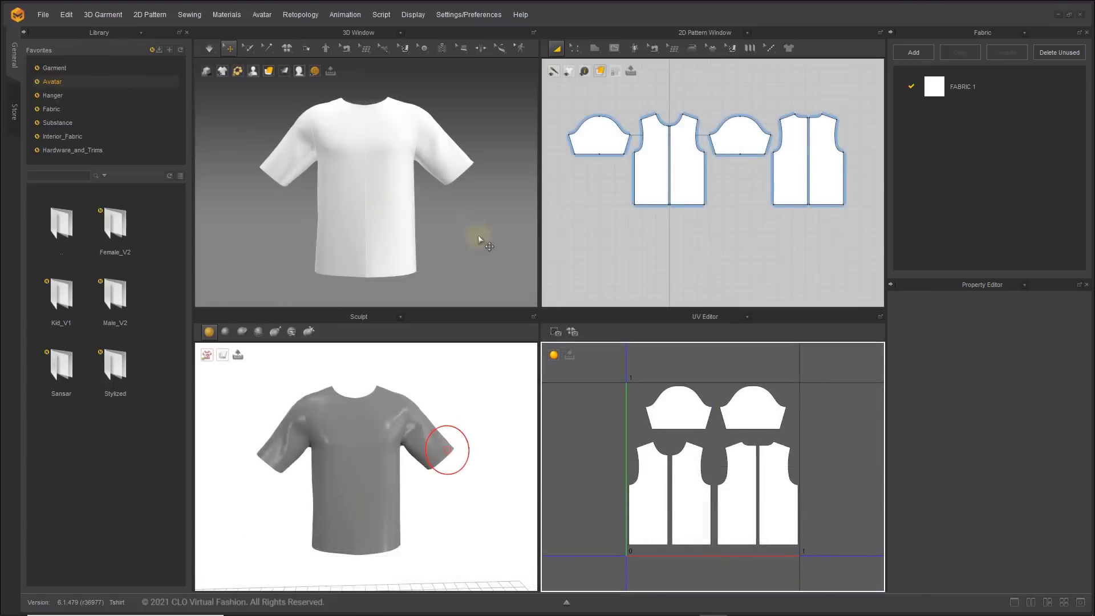
{"action": "left_click", "coordinate": [478, 235]}
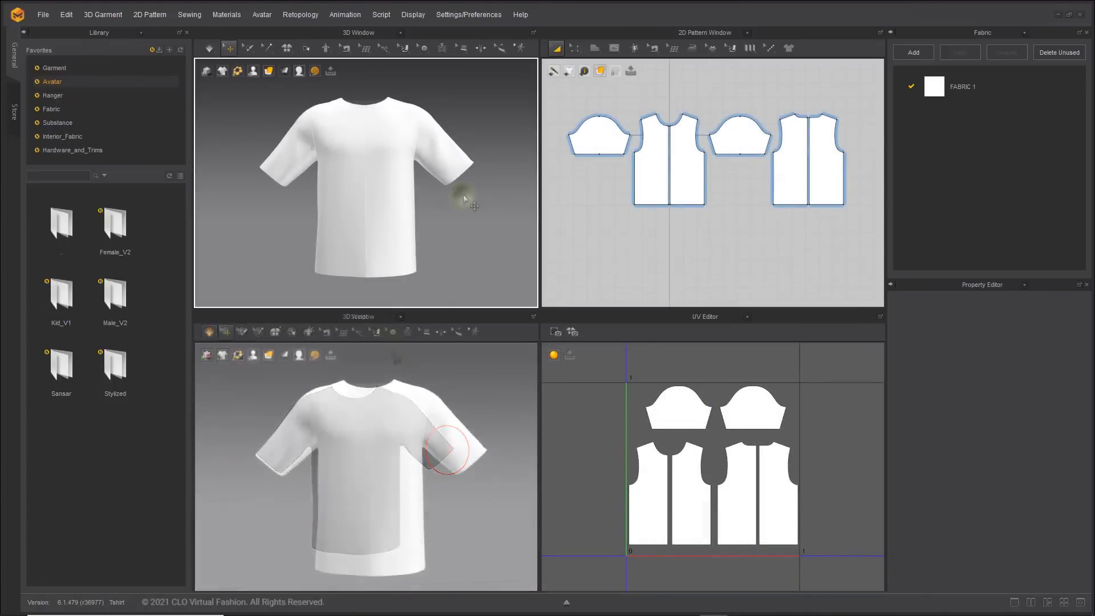
{"action": "left_click", "coordinate": [485, 436]}
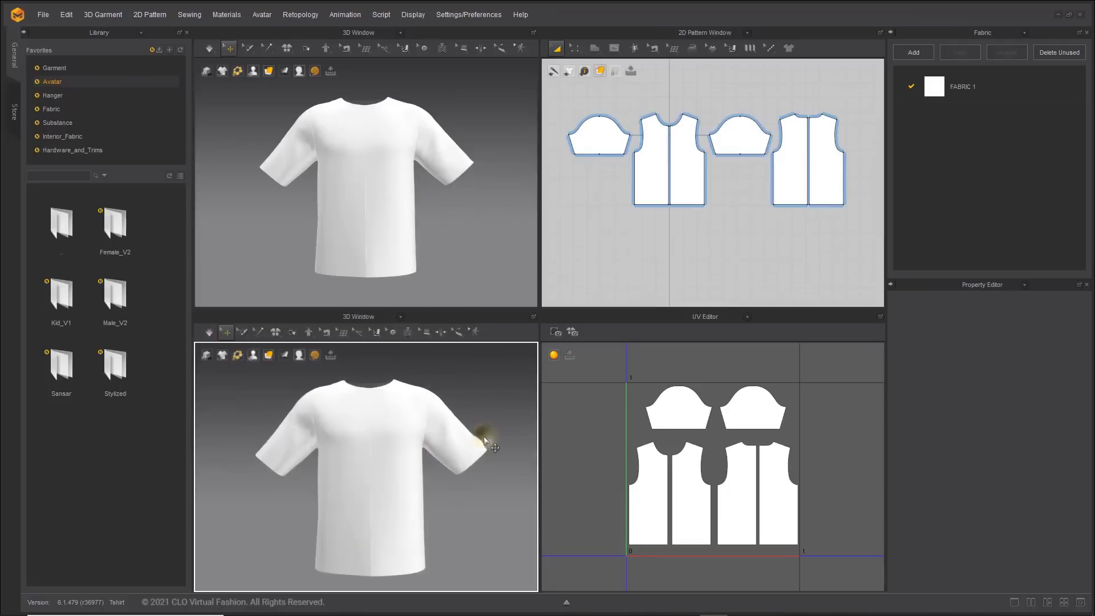
- Tack the shirt sleeve with the Tack tool in the upper 3D view
{"action": "left_click", "coordinate": [462, 264]}
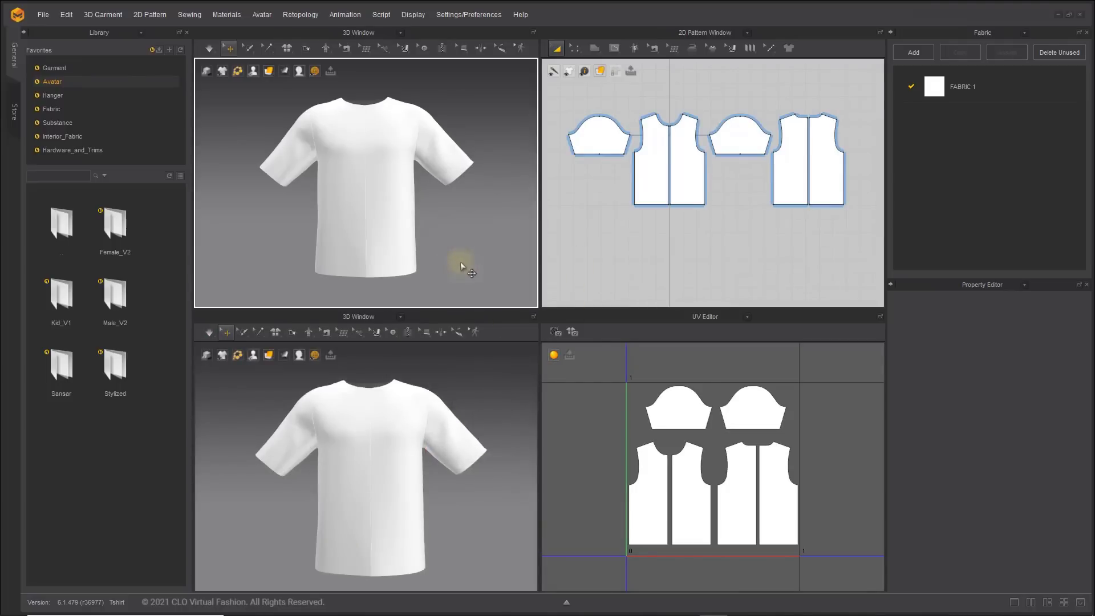
{"action": "left_click", "coordinate": [268, 48]}
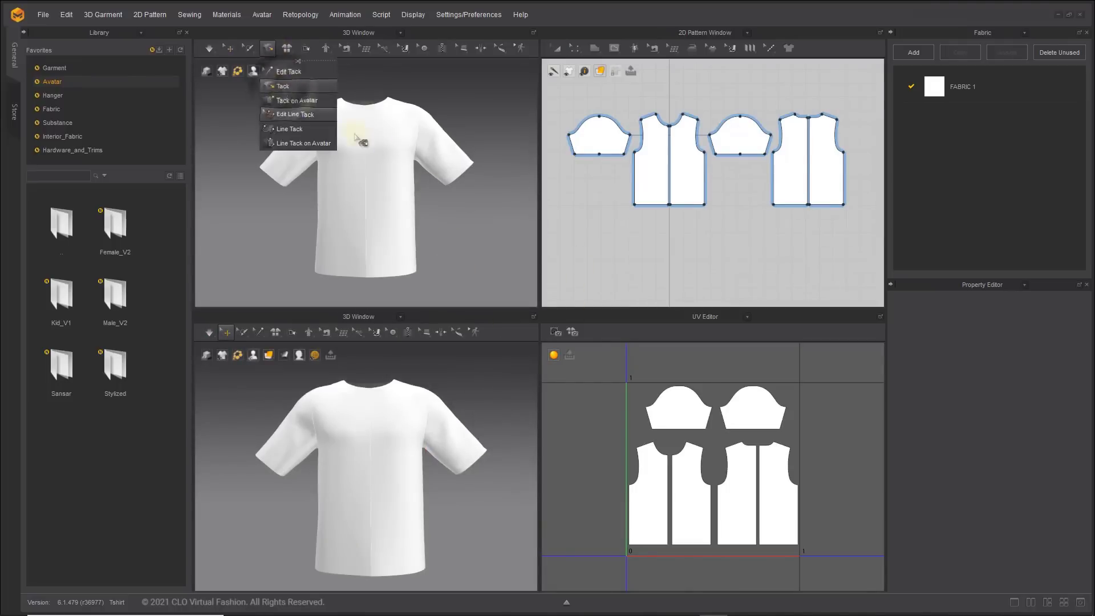
{"action": "left_click", "coordinate": [279, 80]}
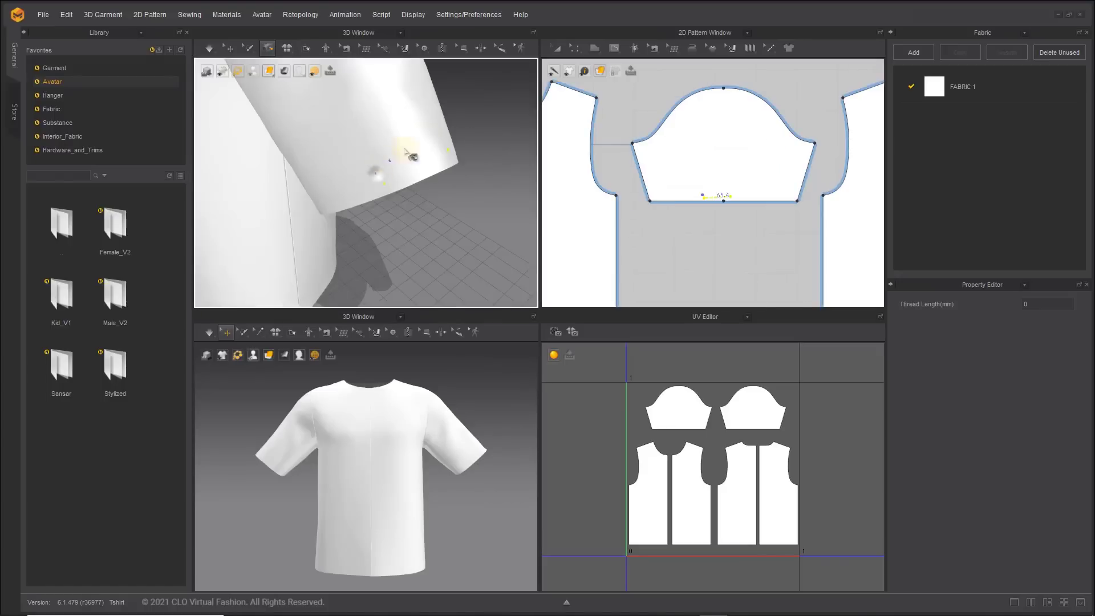
{"action": "left_click", "coordinate": [699, 185]}
{"action": "left_click", "coordinate": [732, 183]}
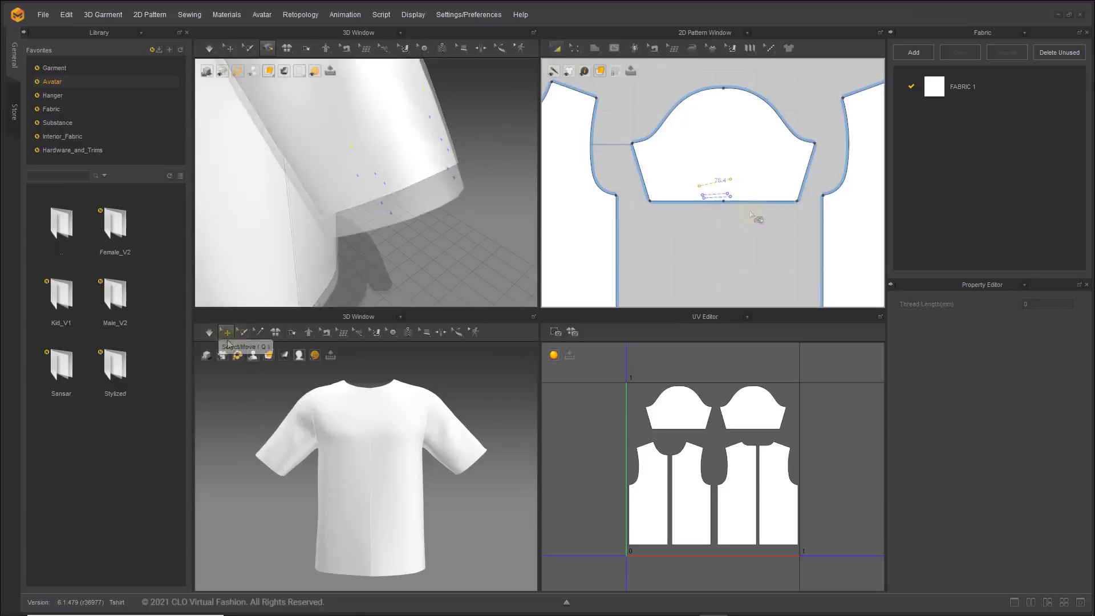
- Select the sleeve and left front pieces, then restore the default 3D/2D layout
{"action": "key", "text": "a"}
{"action": "left_click", "coordinate": [655, 176]}
{"action": "left_click", "coordinate": [596, 239]}
{"action": "scroll", "coordinate": [660, 240], "scroll_direction": "down", "scroll_amount": 3}
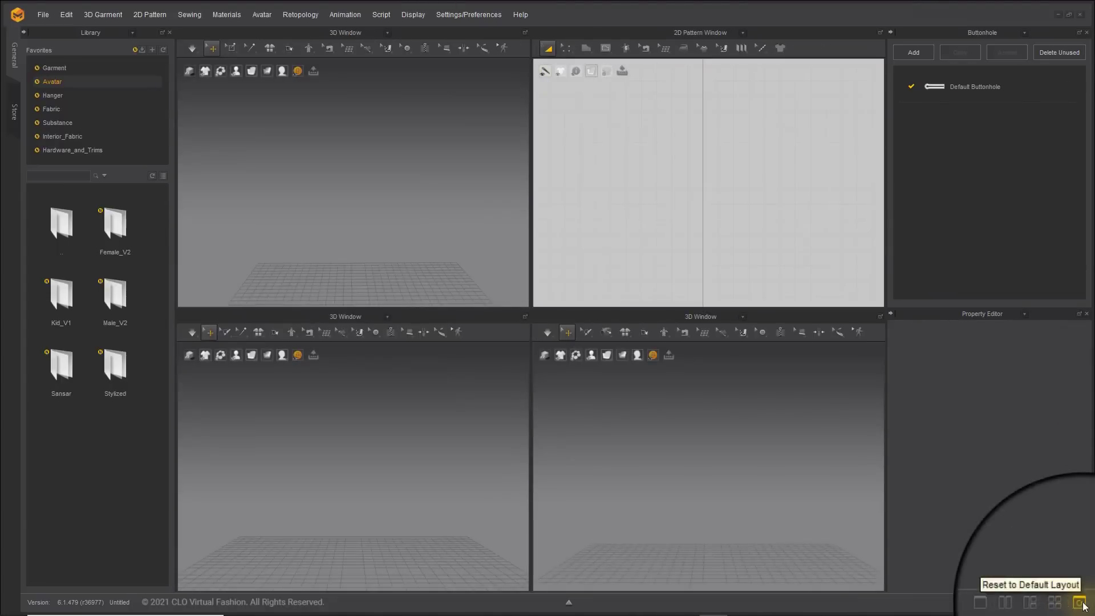
{"action": "left_click", "coordinate": [1080, 603]}
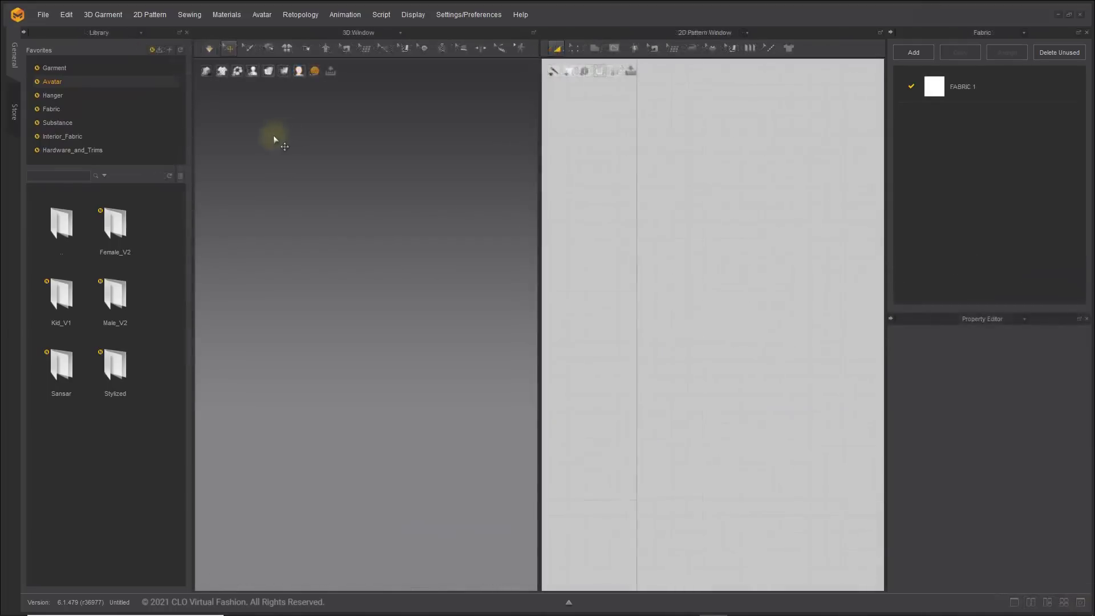
{"action": "left_click", "coordinate": [12, 127]}
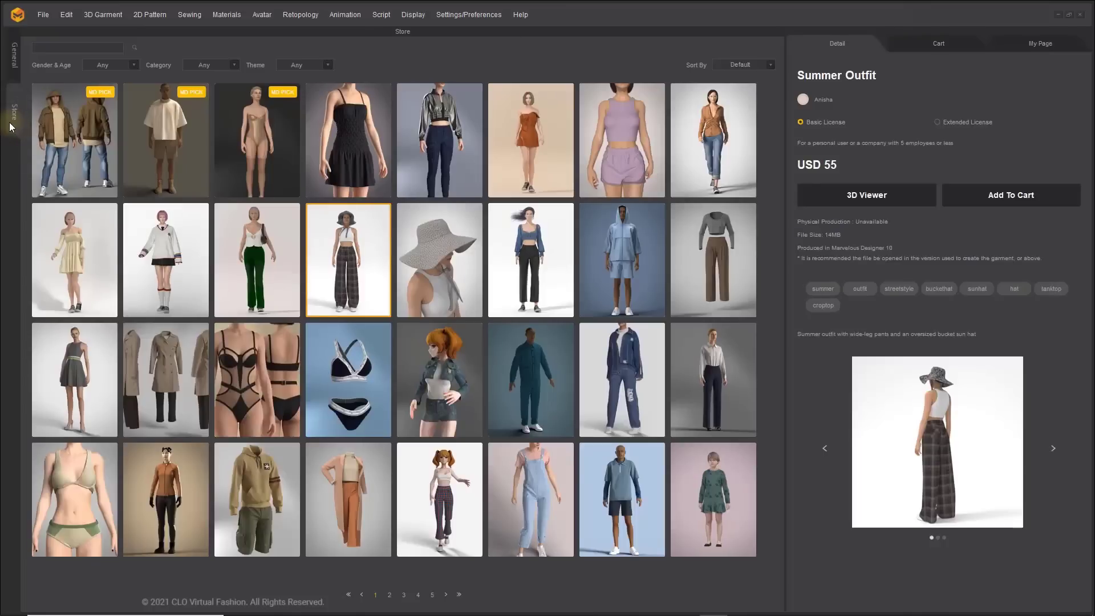
{"action": "mouse_move", "coordinate": [64, 130]}
{"action": "mouse_move", "coordinate": [350, 163]}
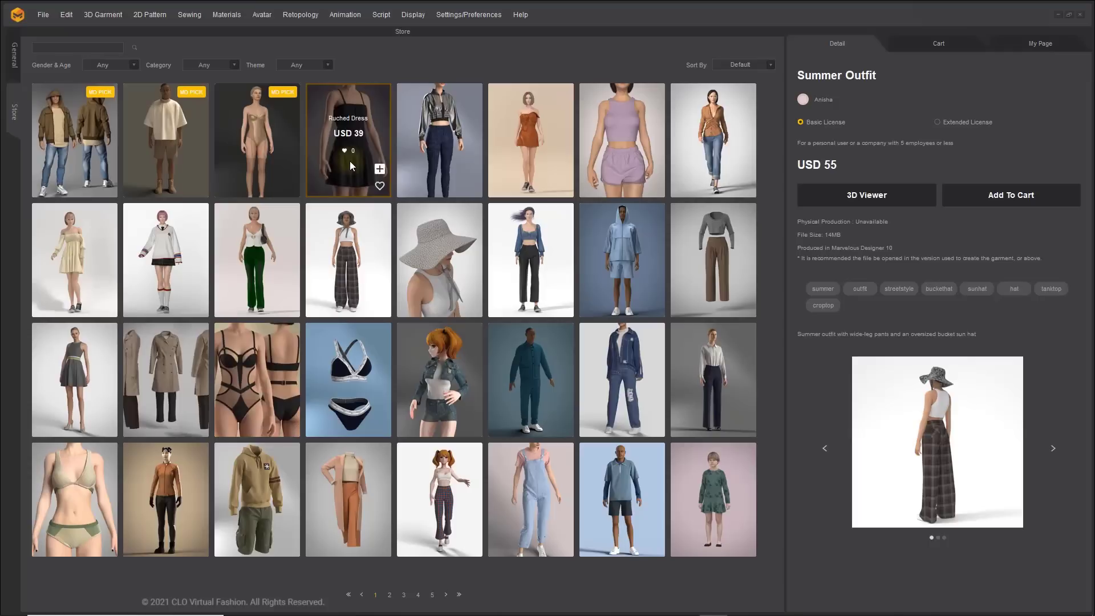
{"action": "left_click", "coordinate": [350, 161]}
{"action": "mouse_move", "coordinate": [363, 272]}
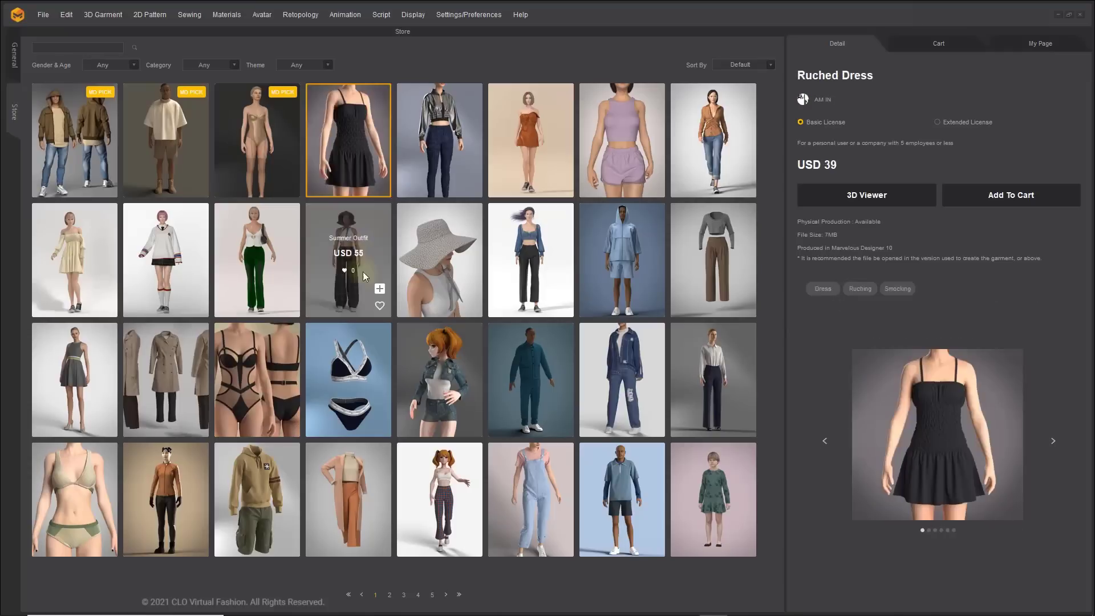
{"action": "left_click", "coordinate": [173, 267]}
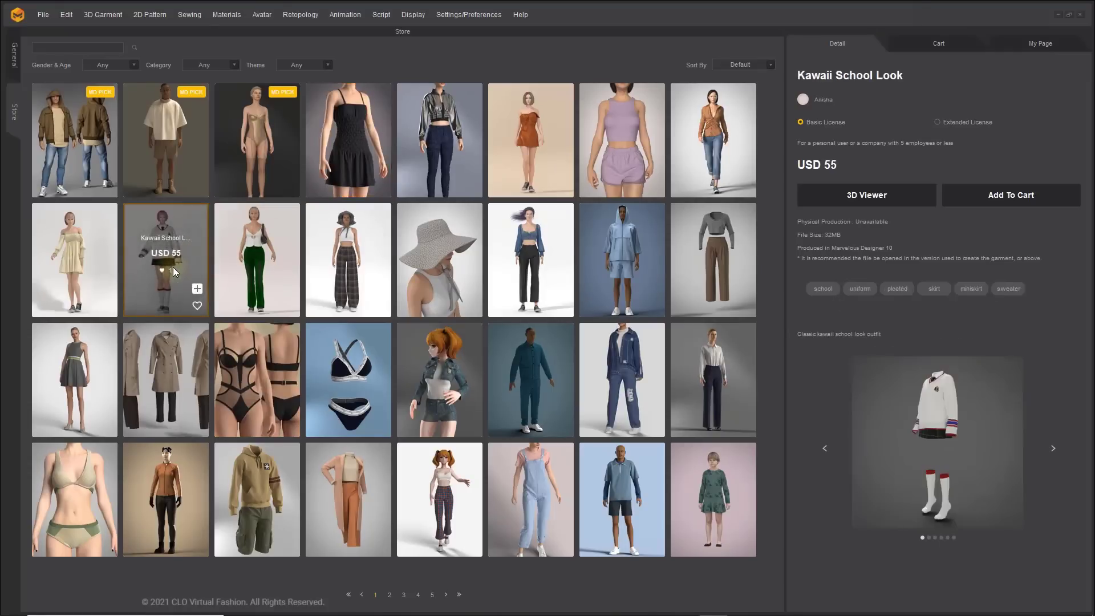
{"action": "left_click", "coordinate": [13, 56]}
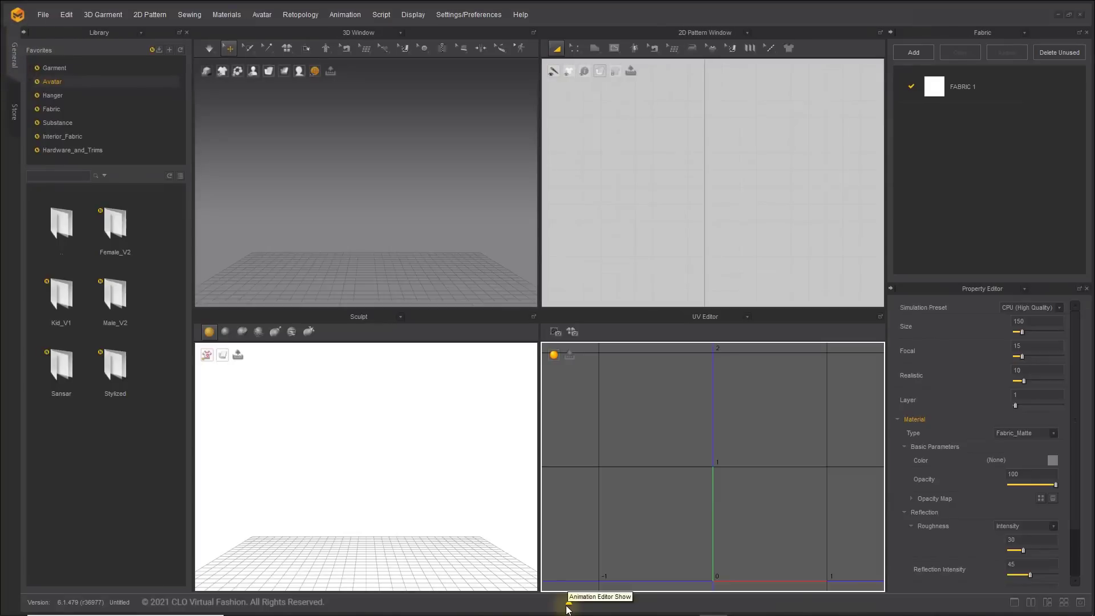
- Open and enlarge the animation timeline, then switch the working mode to ANIMATION
{"action": "left_click", "coordinate": [568, 602]}
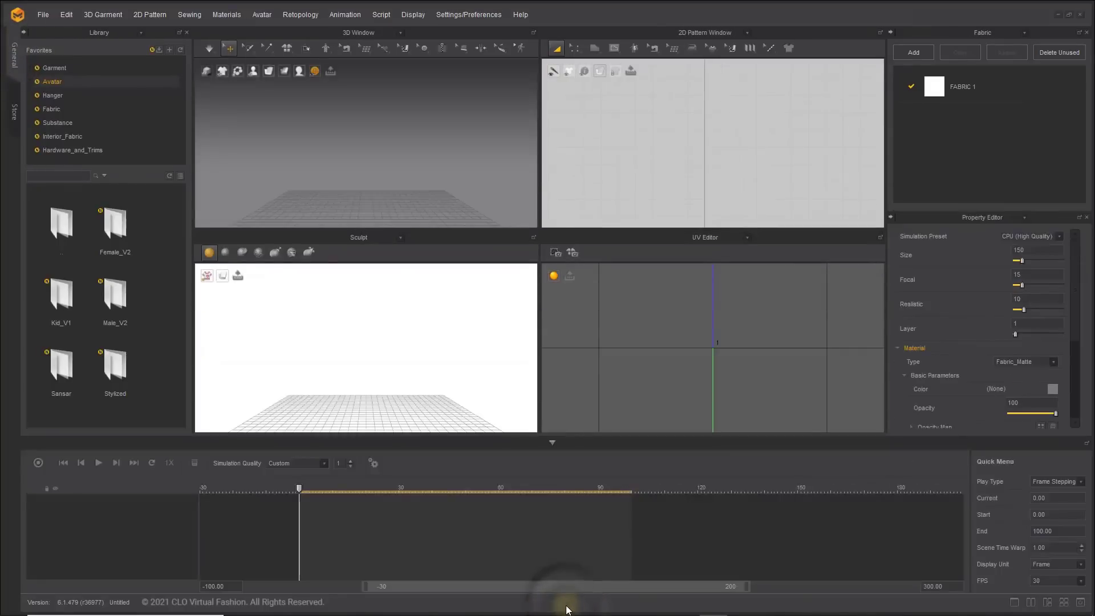
{"action": "mouse_move", "coordinate": [518, 439]}
{"action": "left_mouse_down"}
{"action": "mouse_move", "coordinate": [517, 367]}
{"action": "mouse_move", "coordinate": [506, 447]}
{"action": "left_mouse_up"}
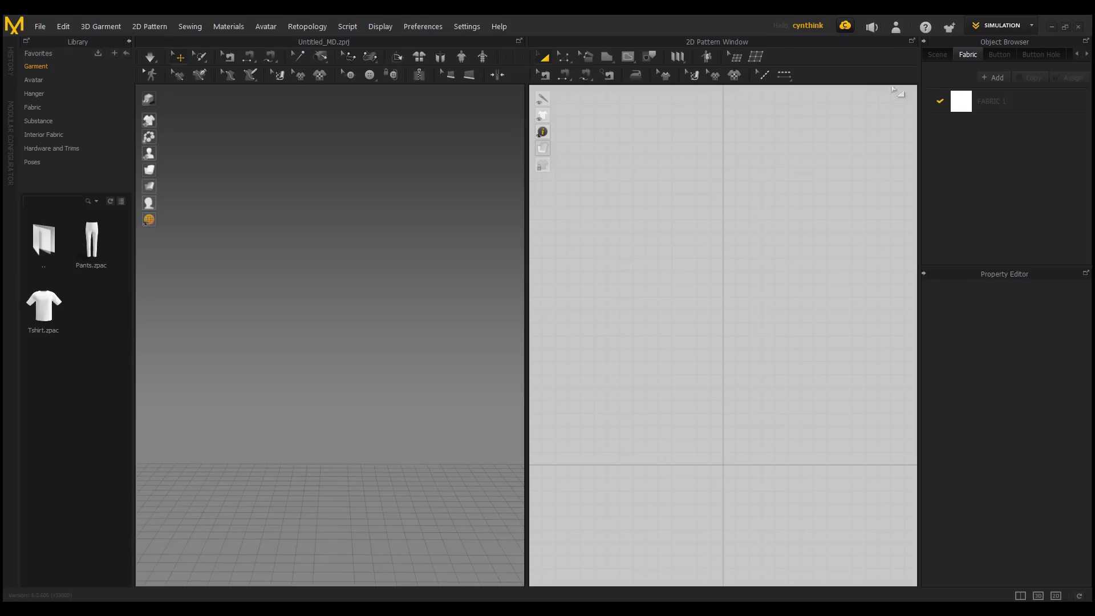
{"action": "left_click", "coordinate": [1002, 30]}
{"action": "left_click", "coordinate": [997, 68]}
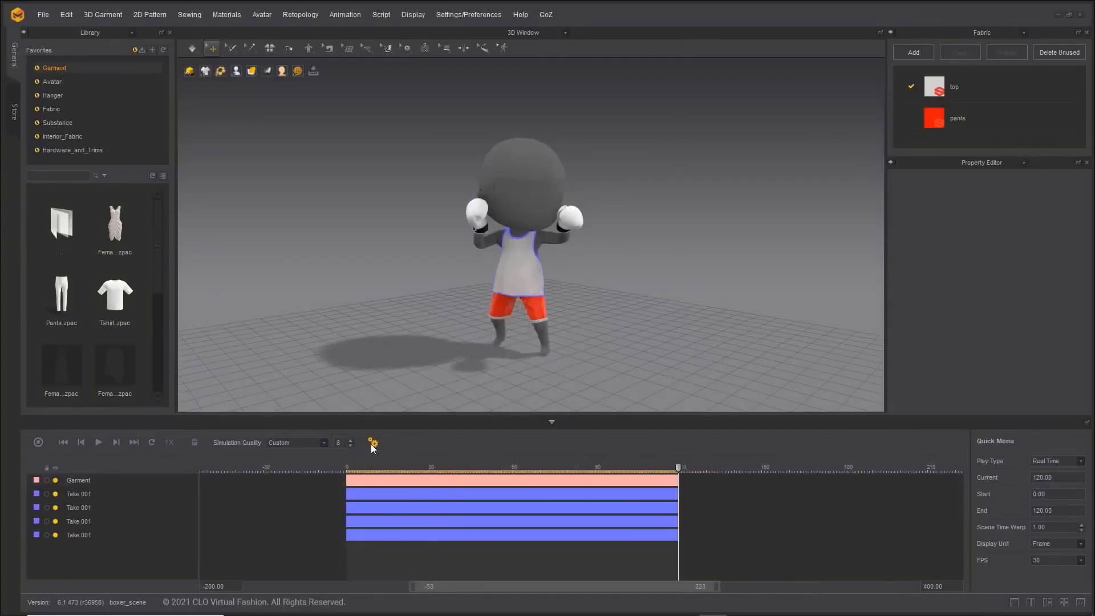
{"action": "left_click", "coordinate": [372, 444]}
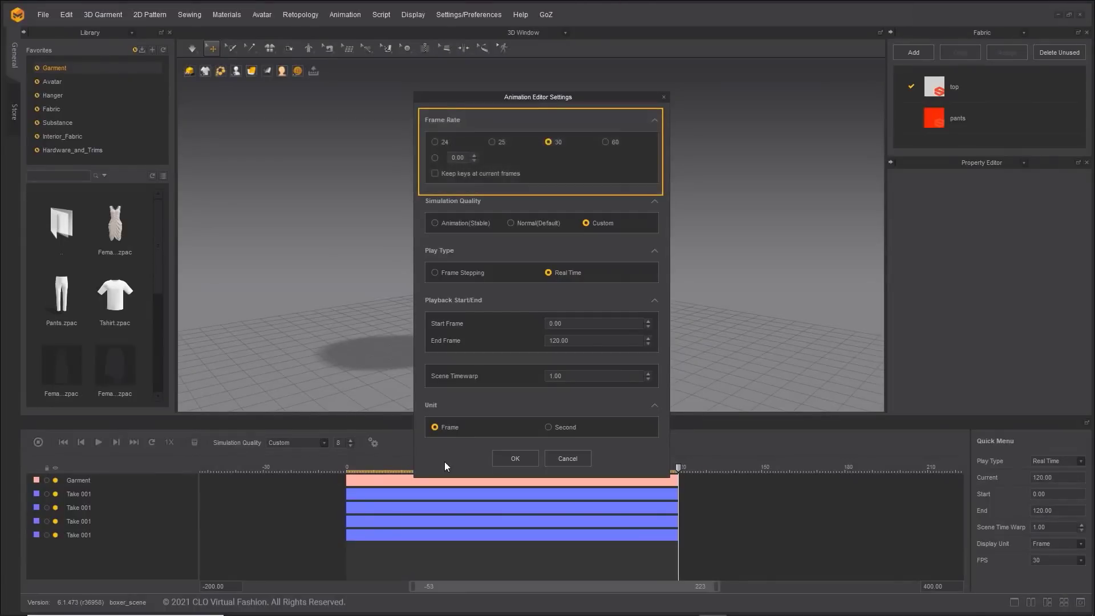
{"action": "left_click", "coordinate": [501, 457]}
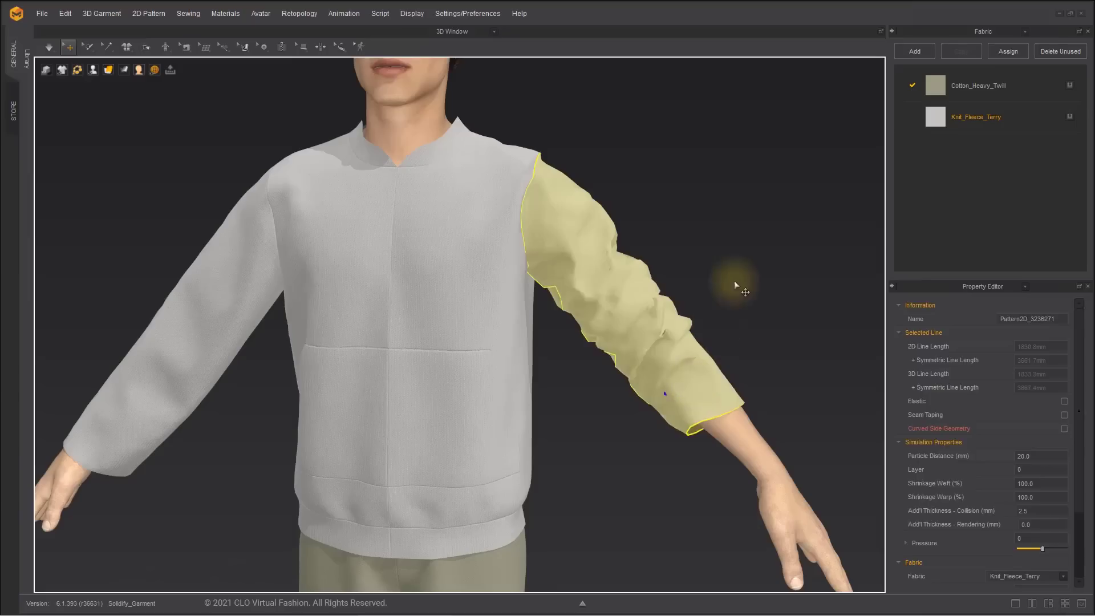
- Paint a mesh selection on the sweater sleeve, solidify it, and run the simulation
{"action": "left_click", "coordinate": [54, 46]}
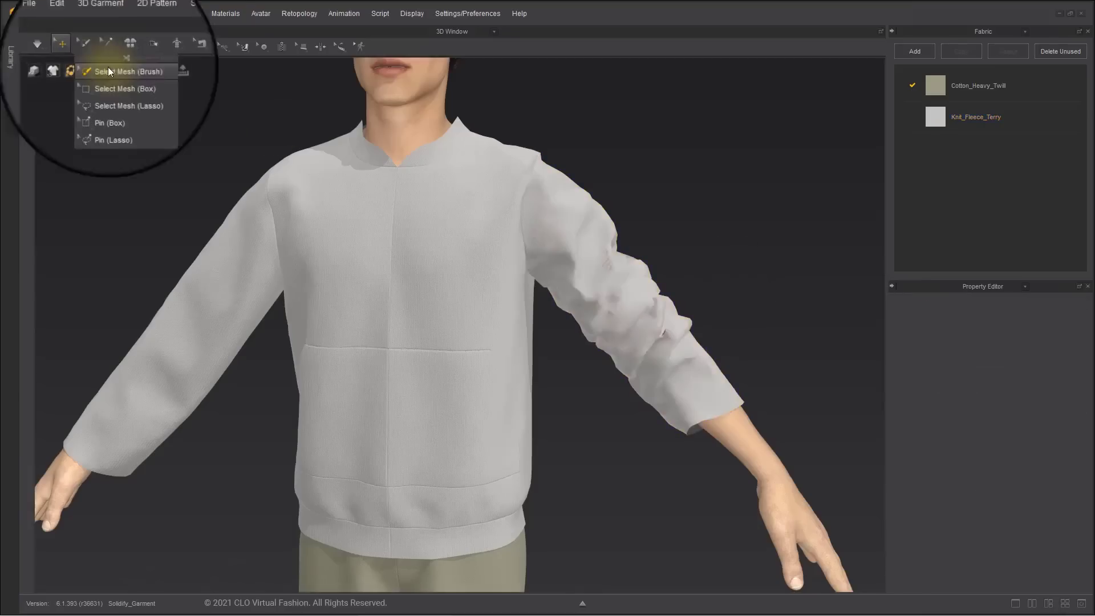
{"action": "left_click", "coordinate": [157, 70]}
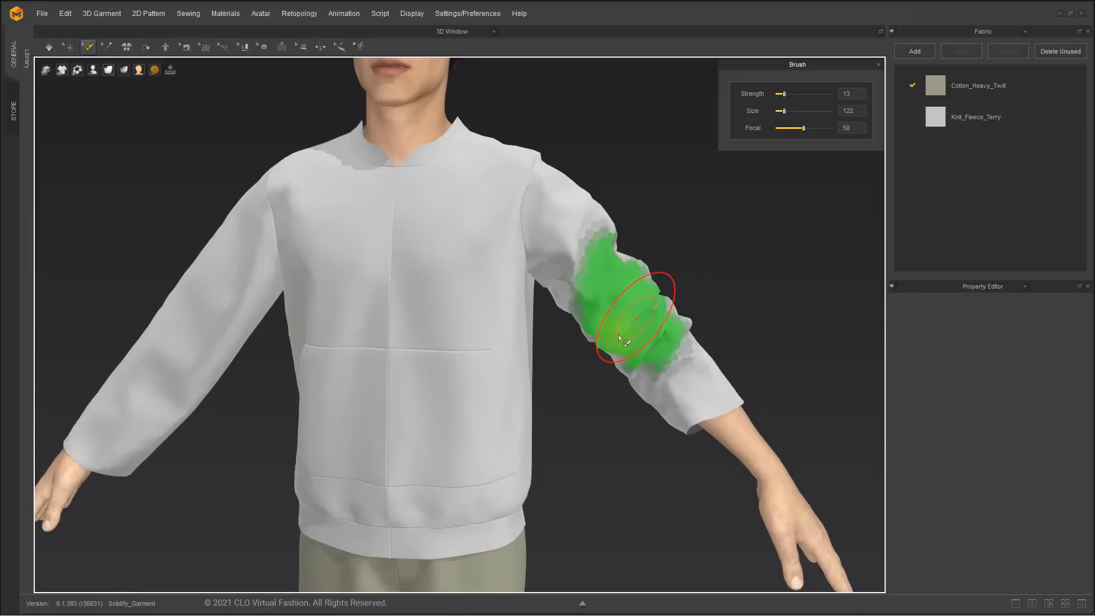
{"action": "mouse_move", "coordinate": [622, 341]}
{"action": "right_mouse_down"}
{"action": "mouse_move", "coordinate": [329, 359]}
{"action": "mouse_move", "coordinate": [659, 346]}
{"action": "mouse_move", "coordinate": [625, 337]}
{"action": "right_mouse_up"}
{"action": "left_click", "coordinate": [603, 308]}
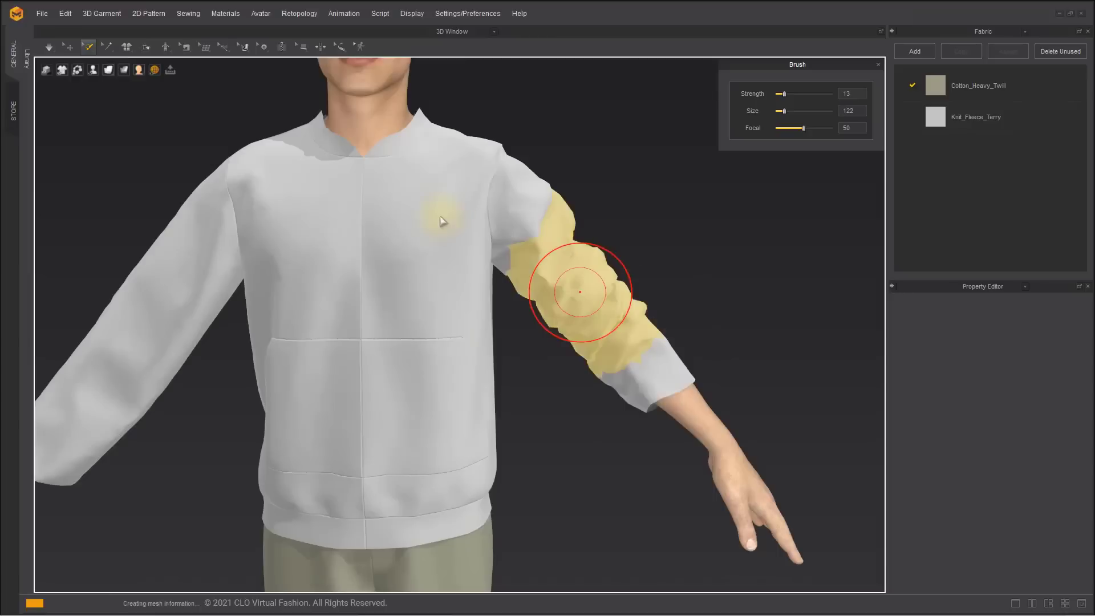
{"action": "key", "text": "space"}
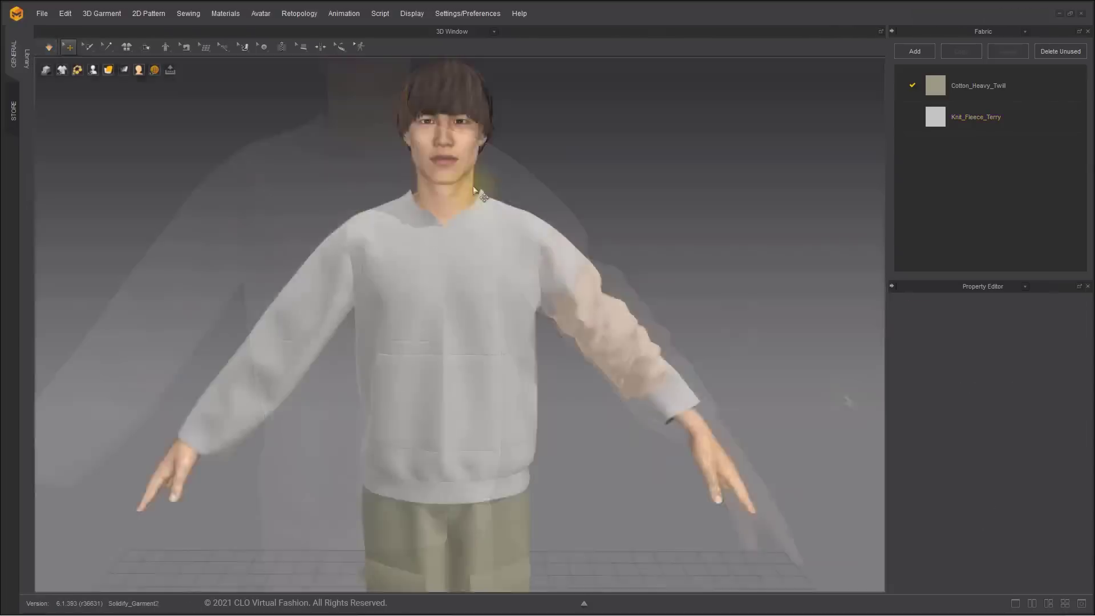
- Delete the sleeve's solidify region and clear the mesh selection
{"action": "left_click", "coordinate": [88, 46]}
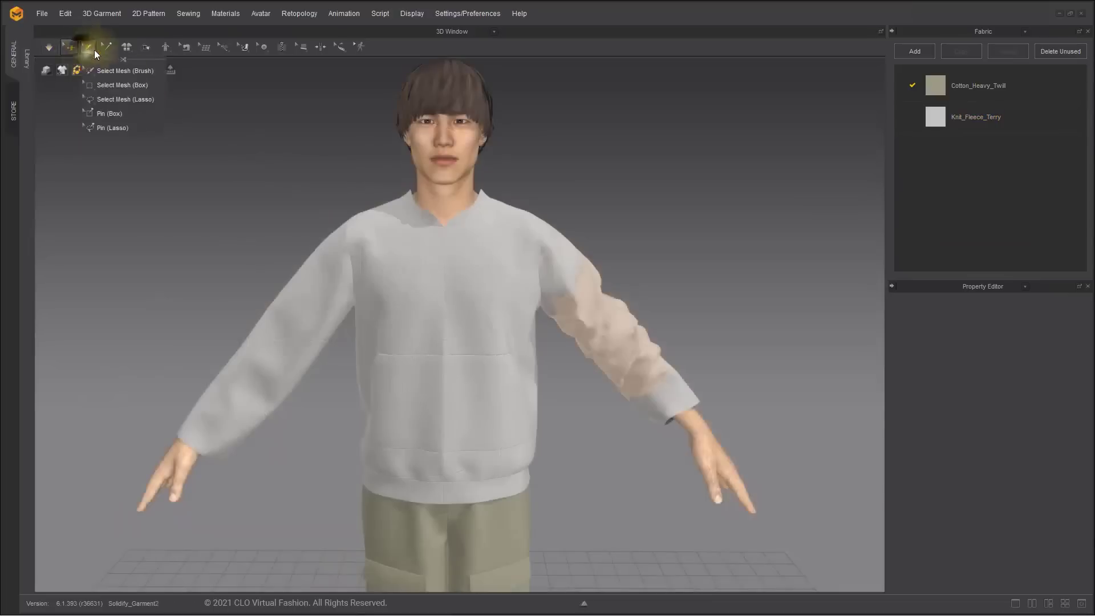
{"action": "right_click", "coordinate": [613, 329]}
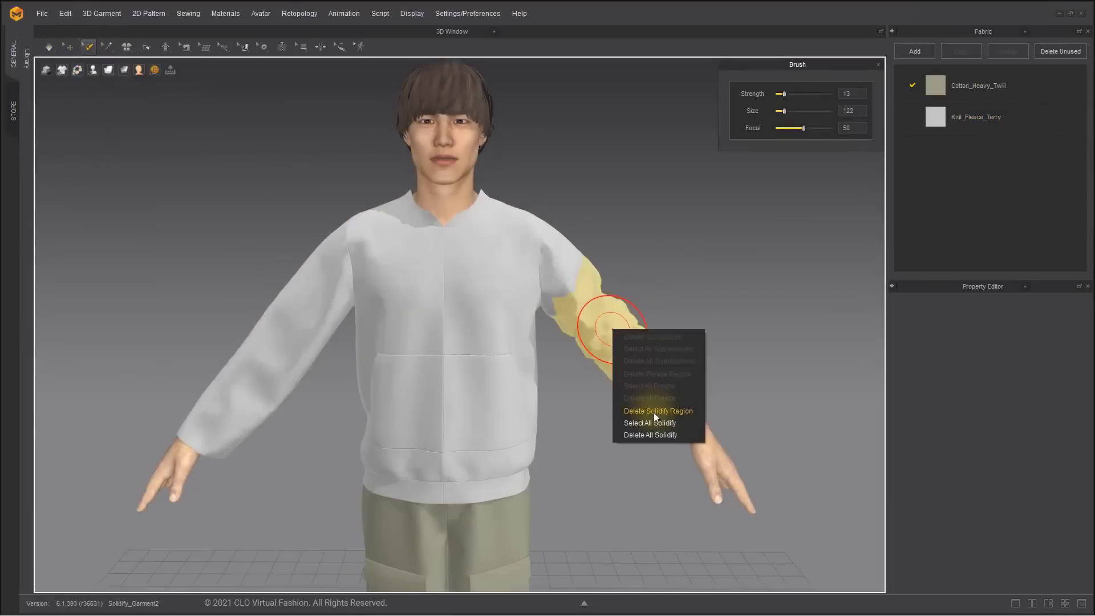
{"action": "left_click", "coordinate": [653, 412]}
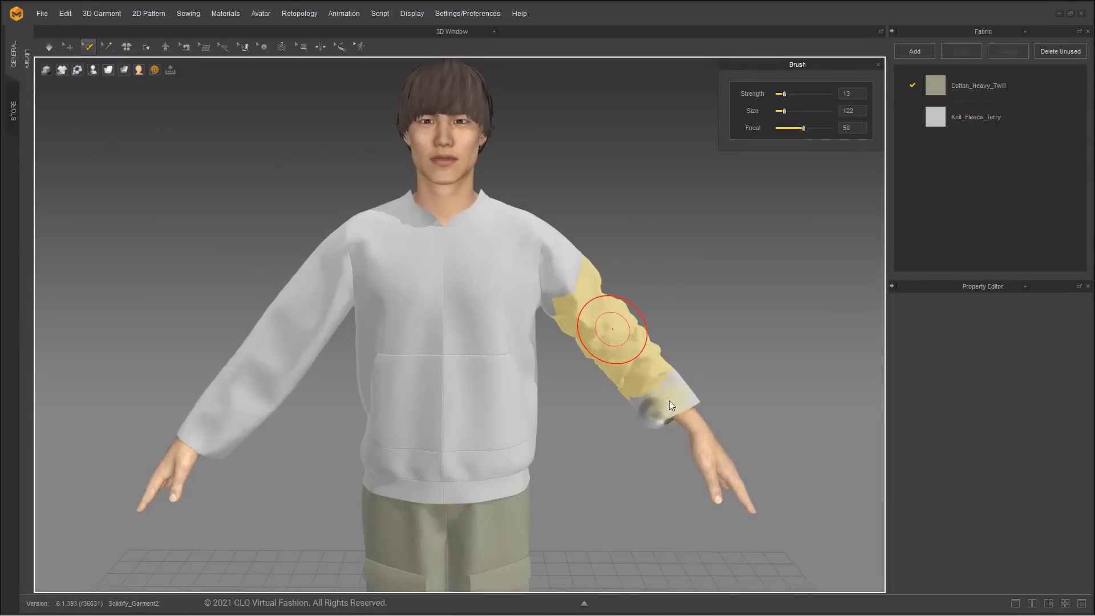
{"action": "left_click", "coordinate": [165, 114]}
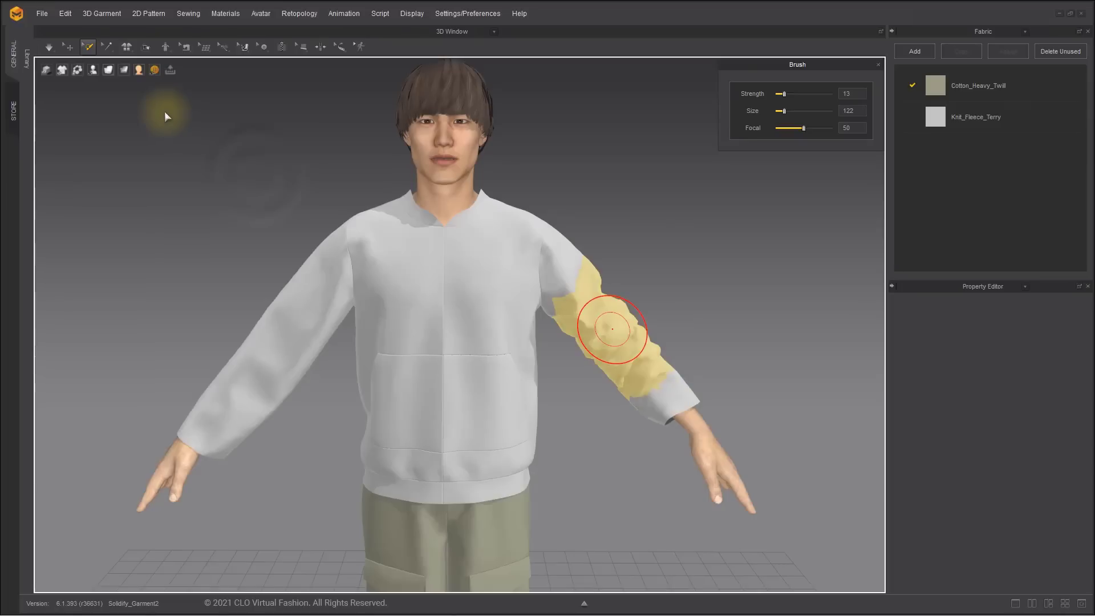
{"action": "key", "text": "q"}
{"action": "right_click", "coordinate": [611, 321]}
{"action": "left_click", "coordinate": [665, 402]}
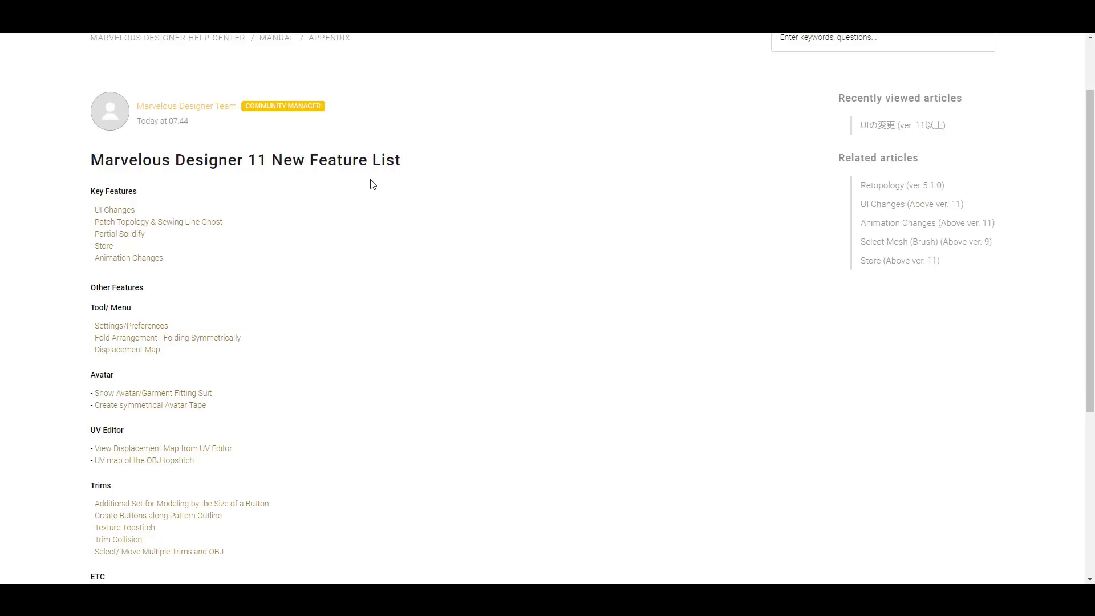
{"action": "scroll", "coordinate": [186, 340], "scroll_direction": "down", "scroll_amount": 4}
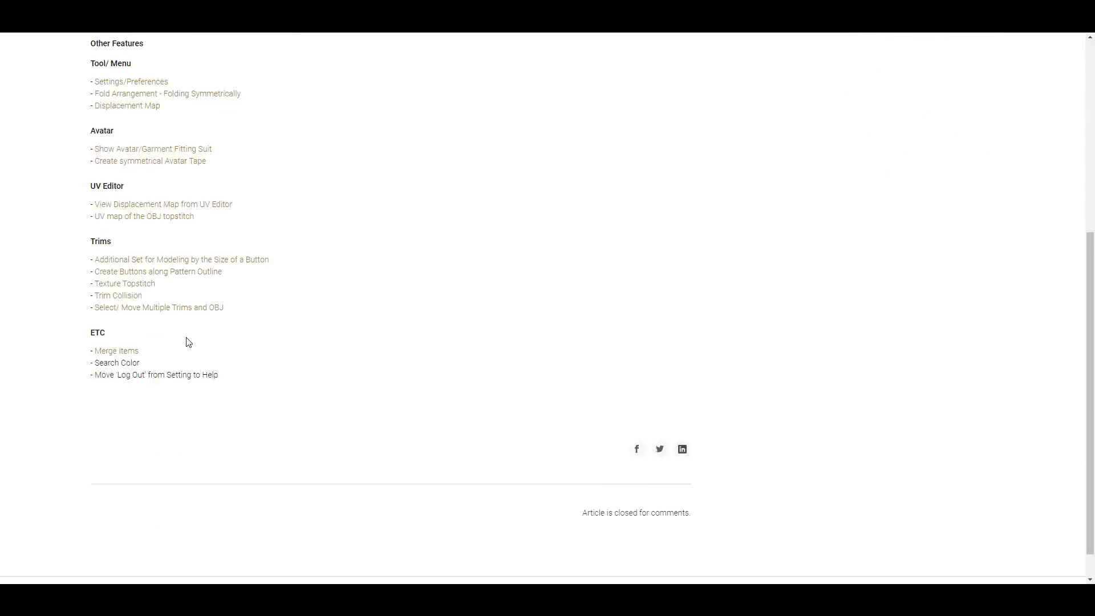
{"action": "scroll", "coordinate": [186, 340], "scroll_direction": "up", "scroll_amount": 6}
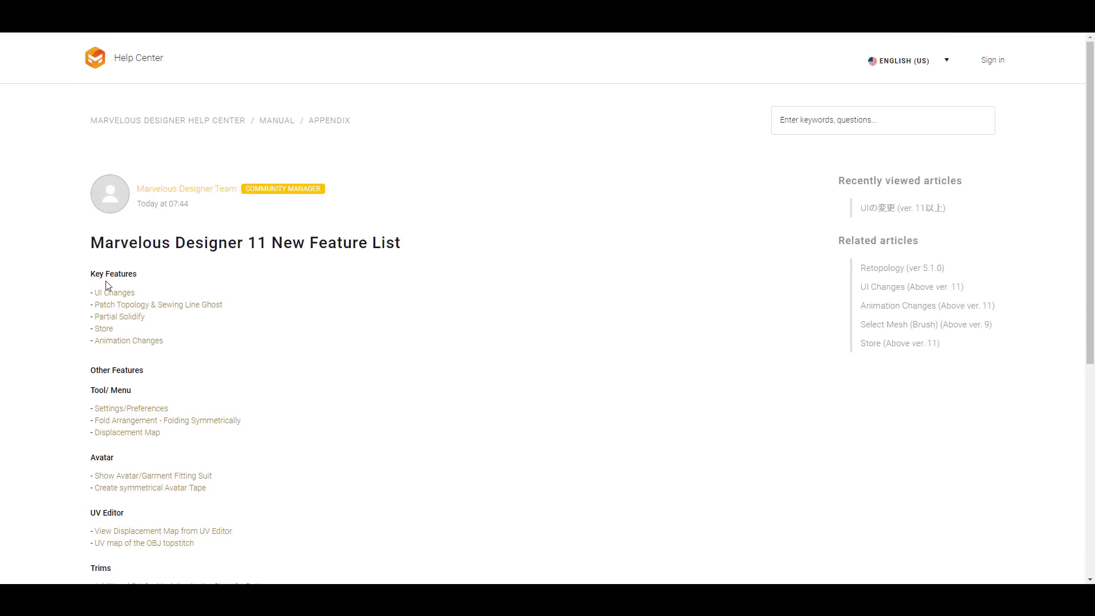
{"action": "scroll", "coordinate": [105, 281], "scroll_direction": "down", "scroll_amount": 2}
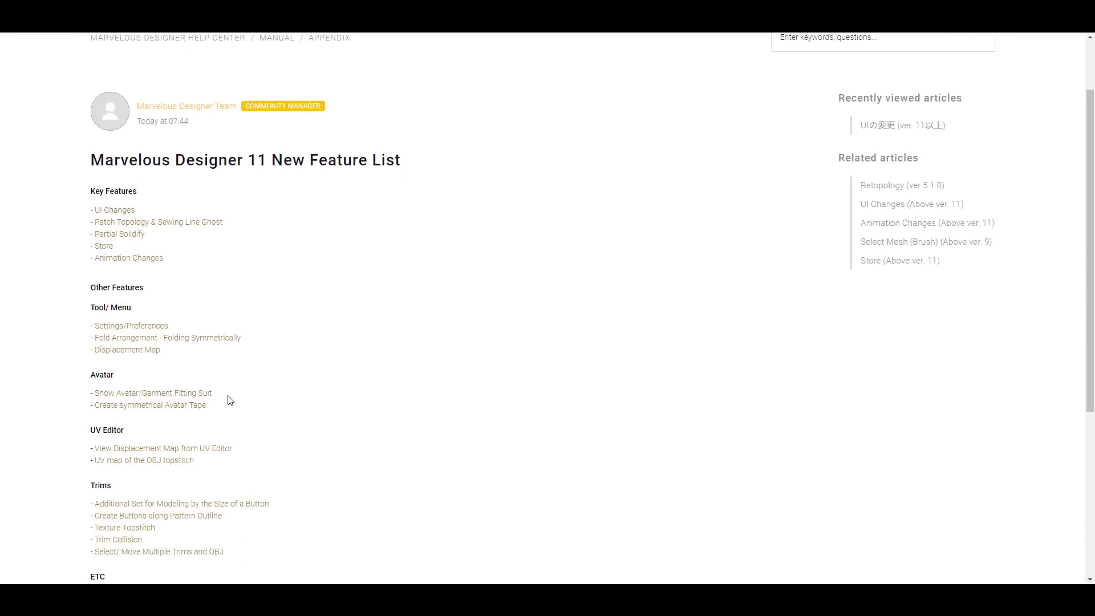
{"action": "scroll", "coordinate": [230, 400], "scroll_direction": "up", "scroll_amount": 2}
{"action": "scroll", "coordinate": [243, 366], "scroll_direction": "down", "scroll_amount": 4}
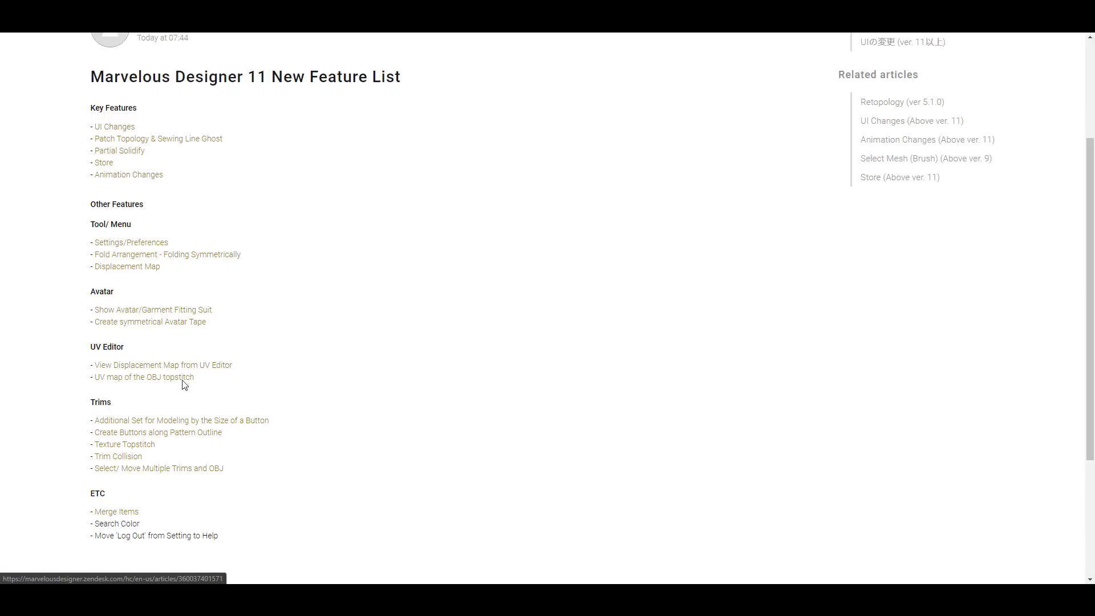
{"action": "scroll", "coordinate": [200, 385], "scroll_direction": "up", "scroll_amount": 4}
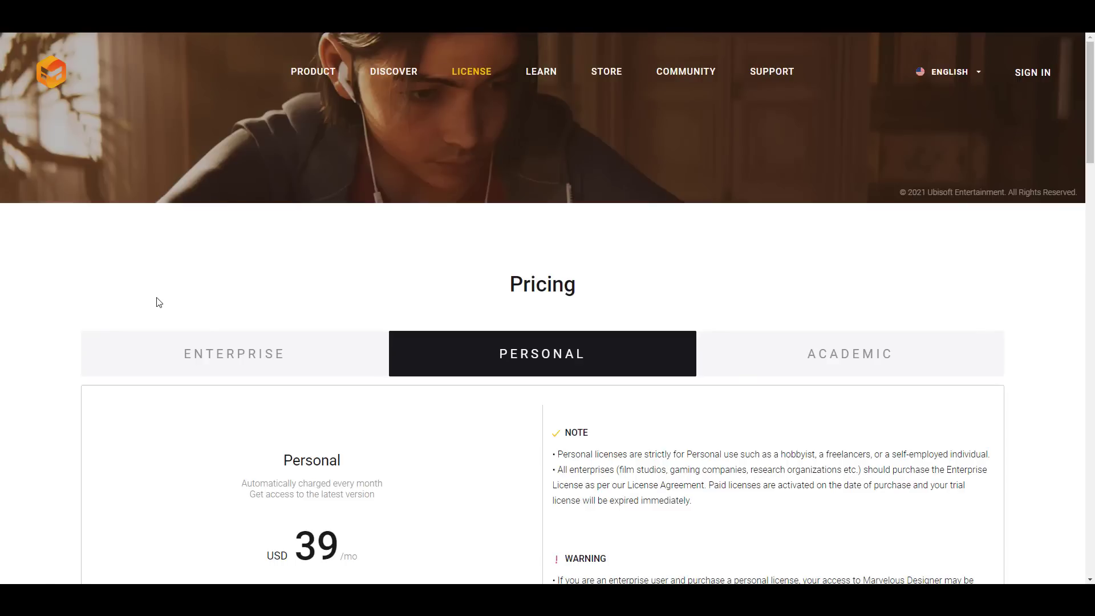
- View the Enterprise, Personal and then Academic license prices on the Pricing page
{"action": "scroll", "coordinate": [207, 332], "scroll_direction": "down", "scroll_amount": 2}
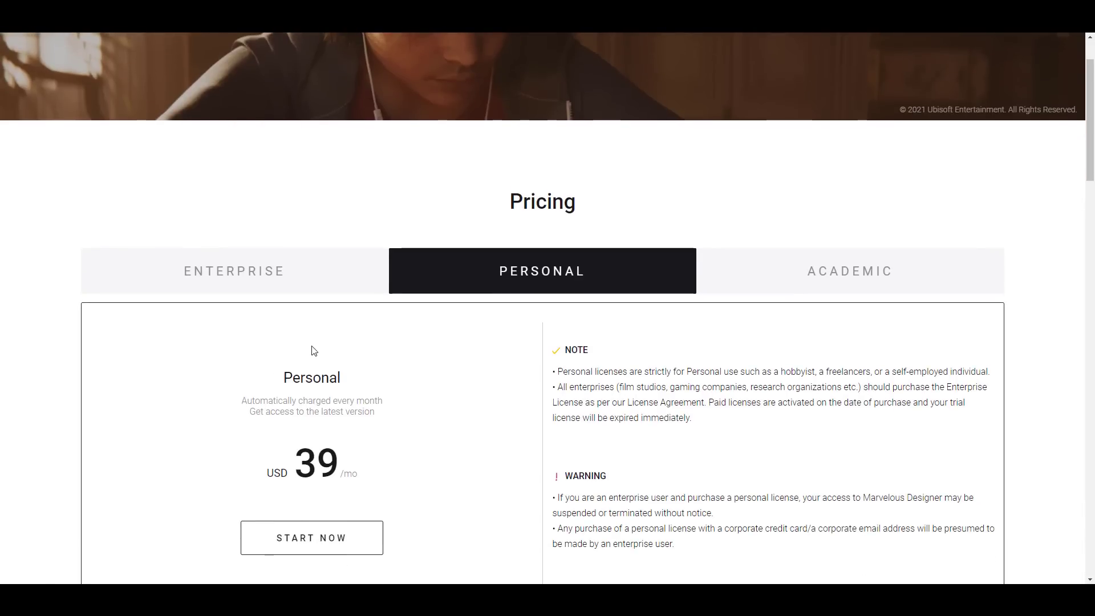
{"action": "left_click", "coordinate": [249, 273]}
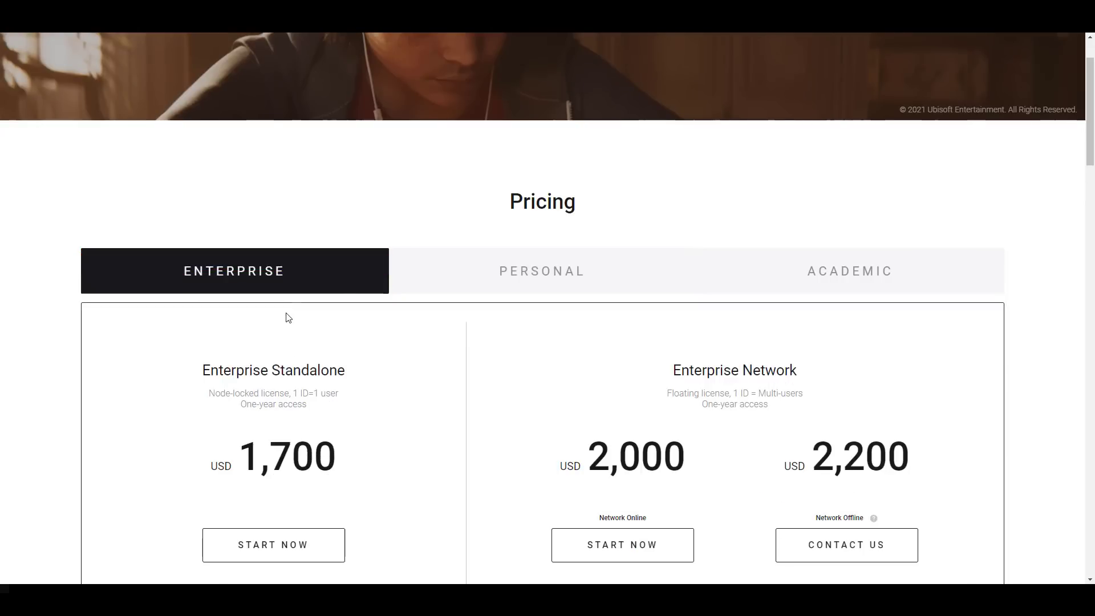
{"action": "left_click", "coordinate": [518, 283]}
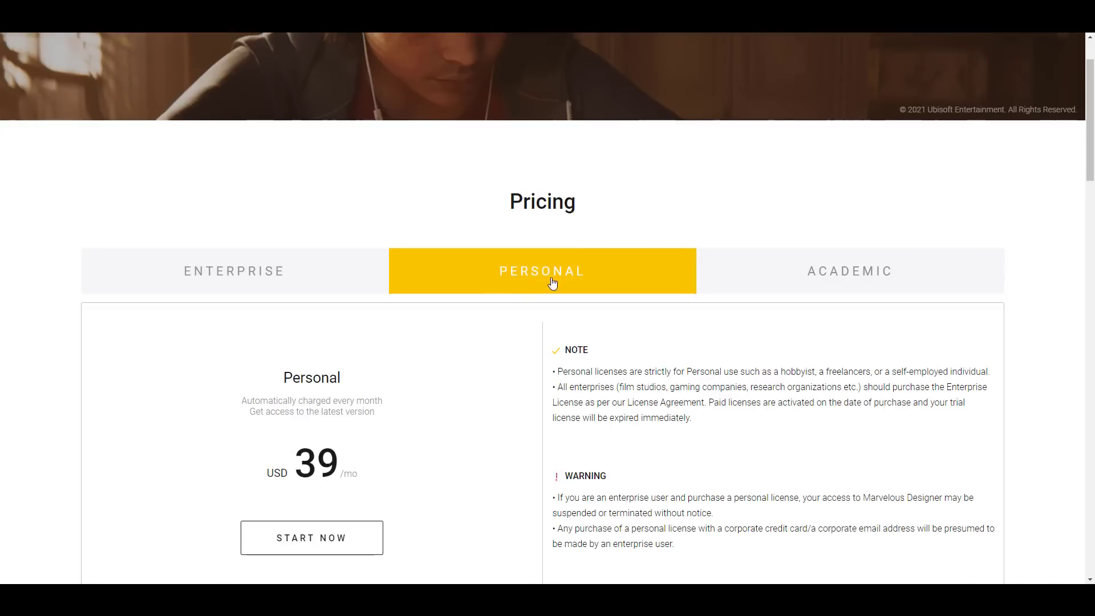
{"action": "left_click", "coordinate": [809, 274]}
- Scroll down to the System Requirements section and back up to the Academic pricing
{"action": "scroll", "coordinate": [809, 274], "scroll_direction": "down", "scroll_amount": 3}
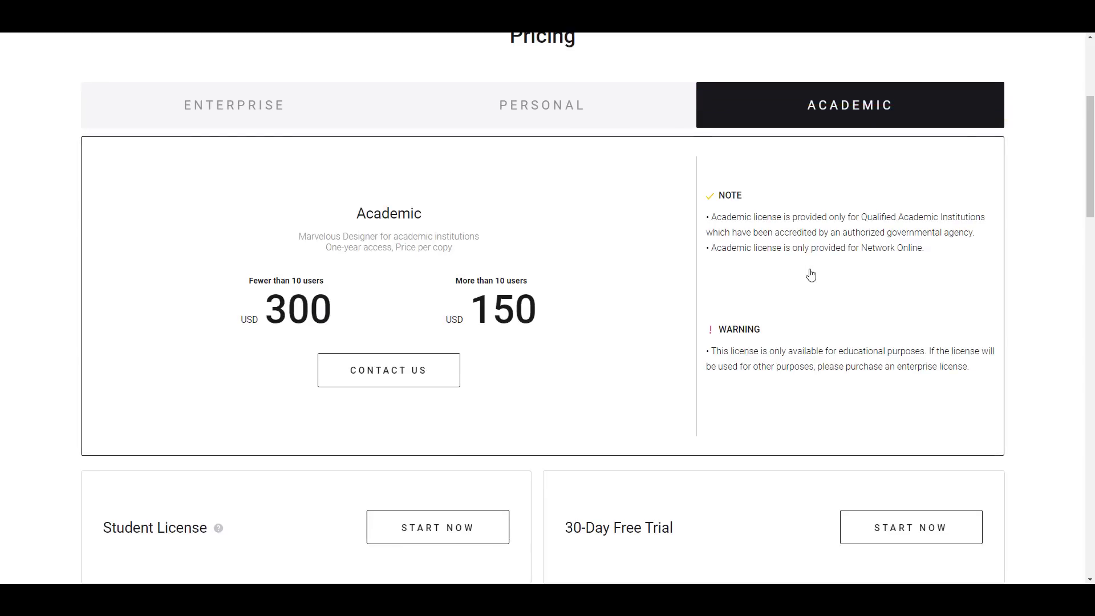
{"action": "scroll", "coordinate": [811, 275], "scroll_direction": "down", "scroll_amount": 4}
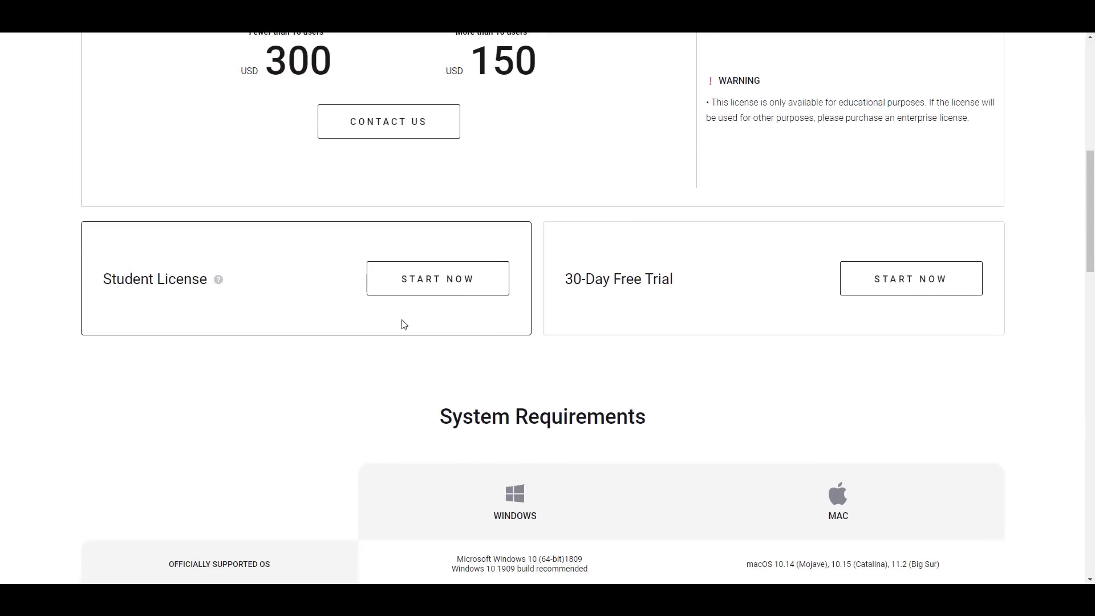
{"action": "scroll", "coordinate": [685, 402], "scroll_direction": "up", "scroll_amount": 7}
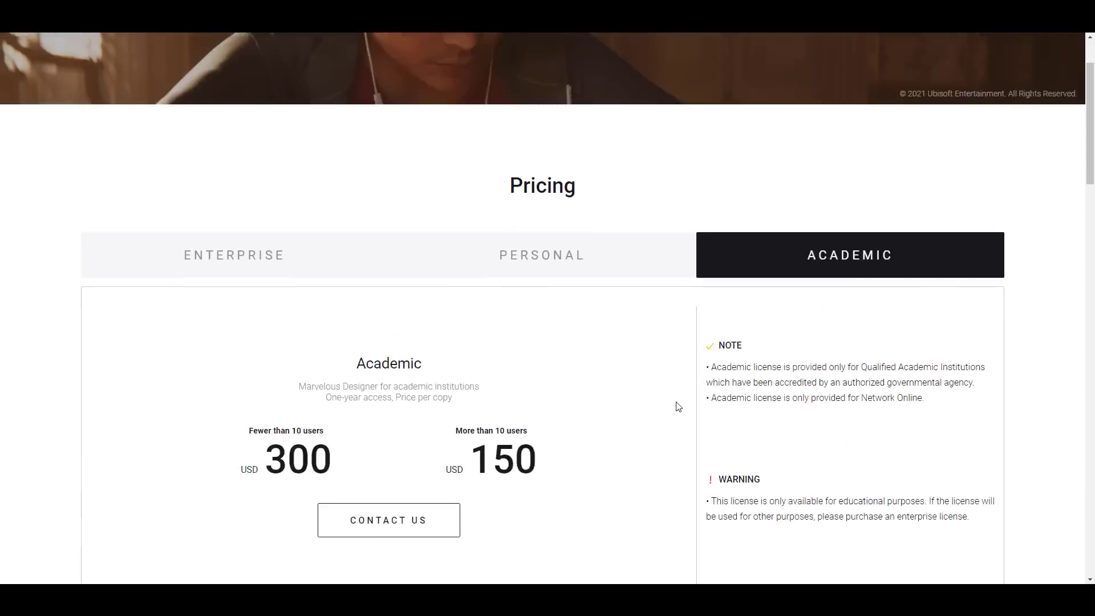
{"action": "scroll", "coordinate": [679, 407], "scroll_direction": "down", "scroll_amount": 15}
{"action": "scroll", "coordinate": [678, 407], "scroll_direction": "up", "scroll_amount": 6}
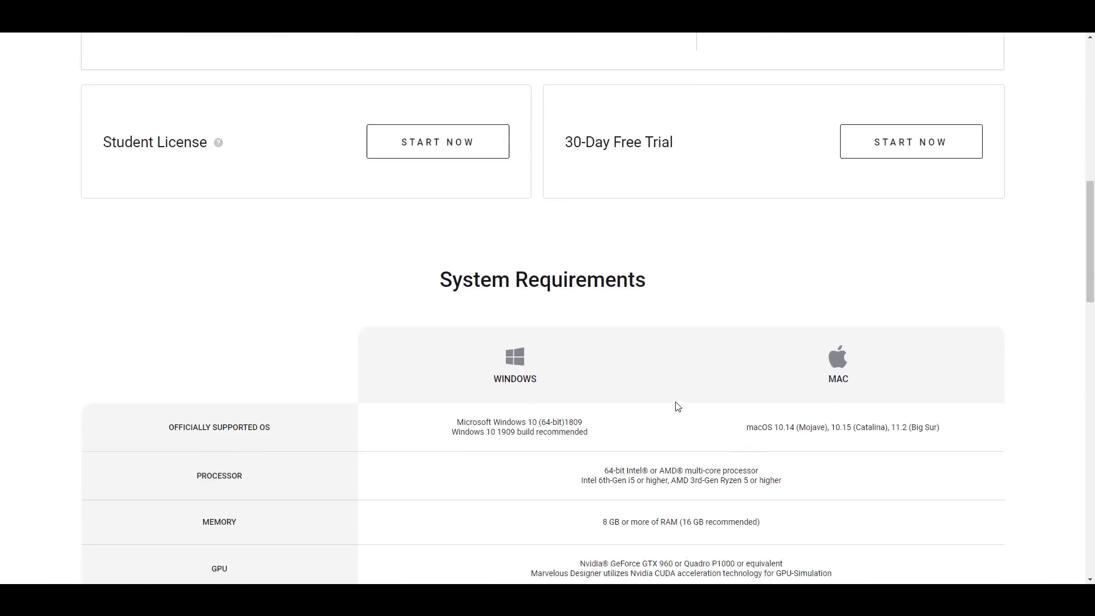
{"action": "scroll", "coordinate": [679, 406], "scroll_direction": "up", "scroll_amount": 10}
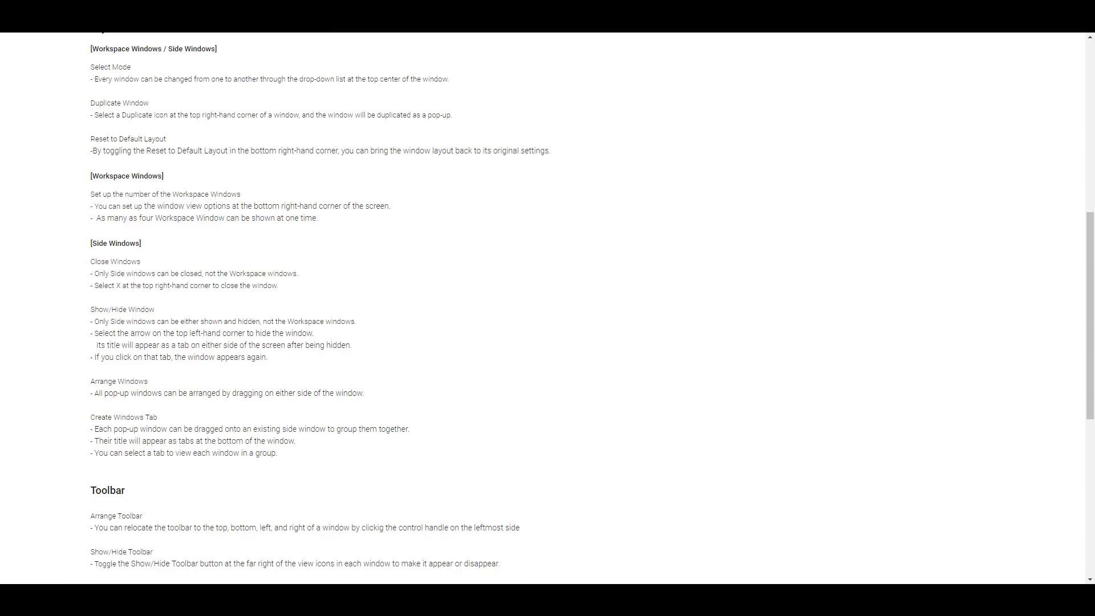
{"action": "scroll", "coordinate": [429, 319], "scroll_direction": "up", "scroll_amount": 8}
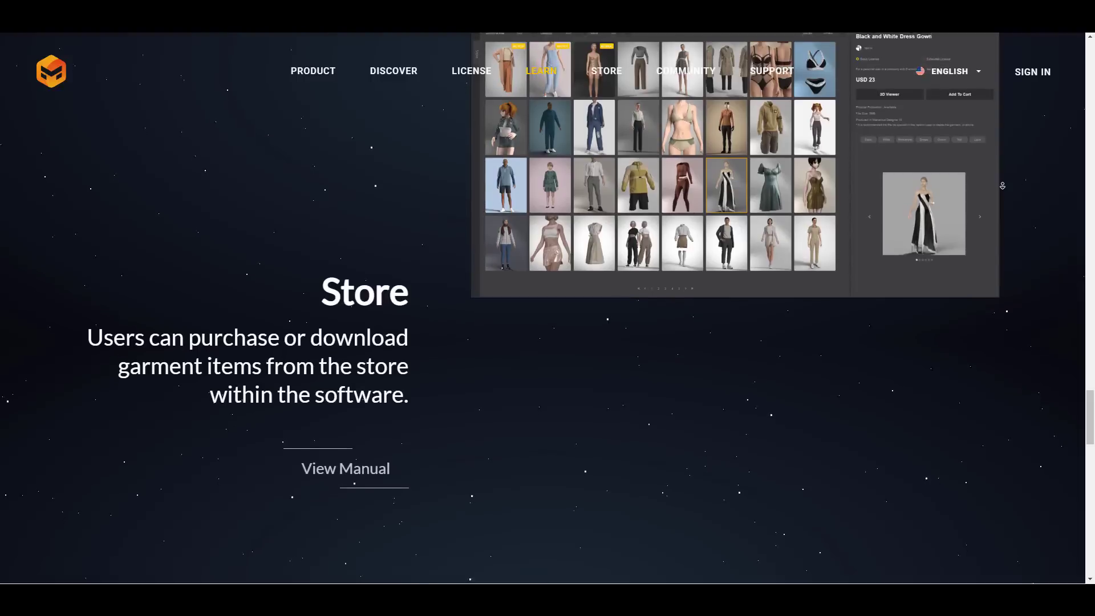
{"action": "scroll", "coordinate": [1003, 185], "scroll_direction": "down", "scroll_amount": 3}
{"action": "scroll", "coordinate": [1003, 186], "scroll_direction": "down", "scroll_amount": 3}
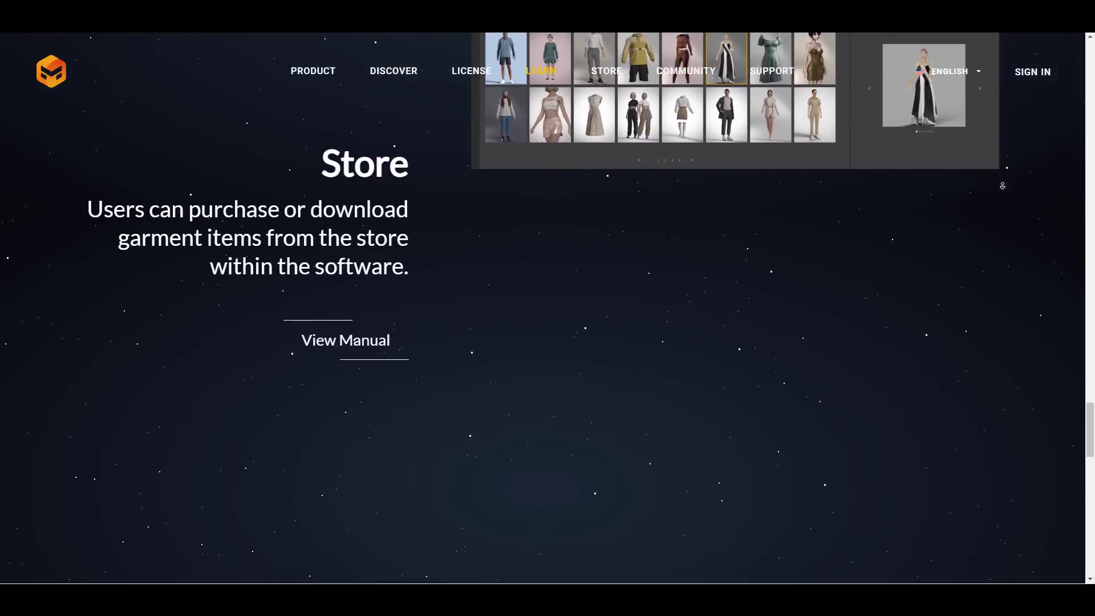
{"action": "scroll", "coordinate": [1003, 185], "scroll_direction": "down", "scroll_amount": 2}
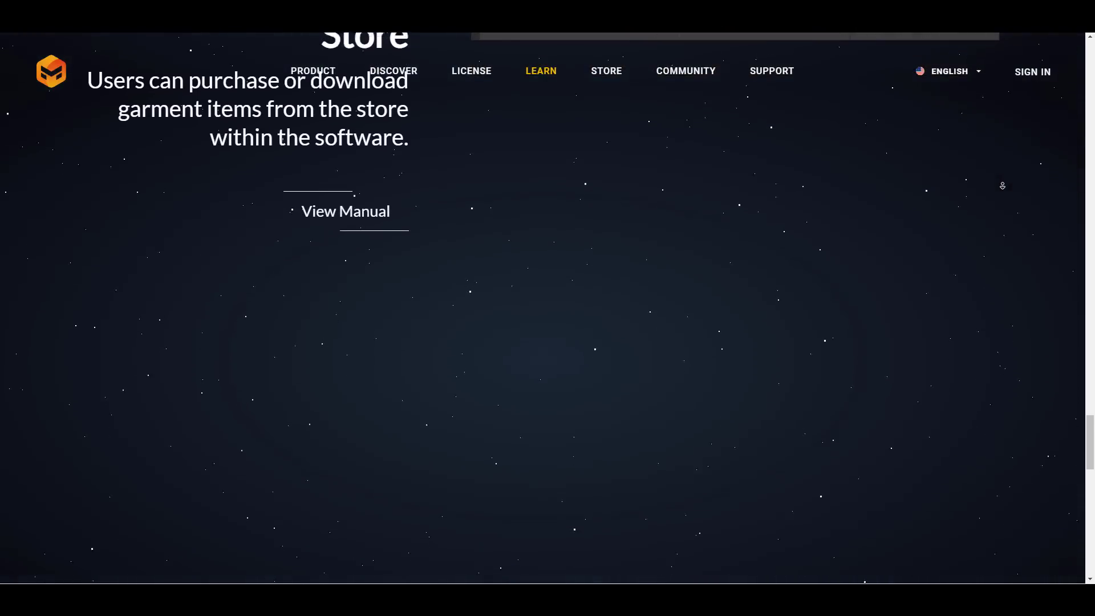
{"action": "scroll", "coordinate": [1003, 185], "scroll_direction": "down", "scroll_amount": 2}
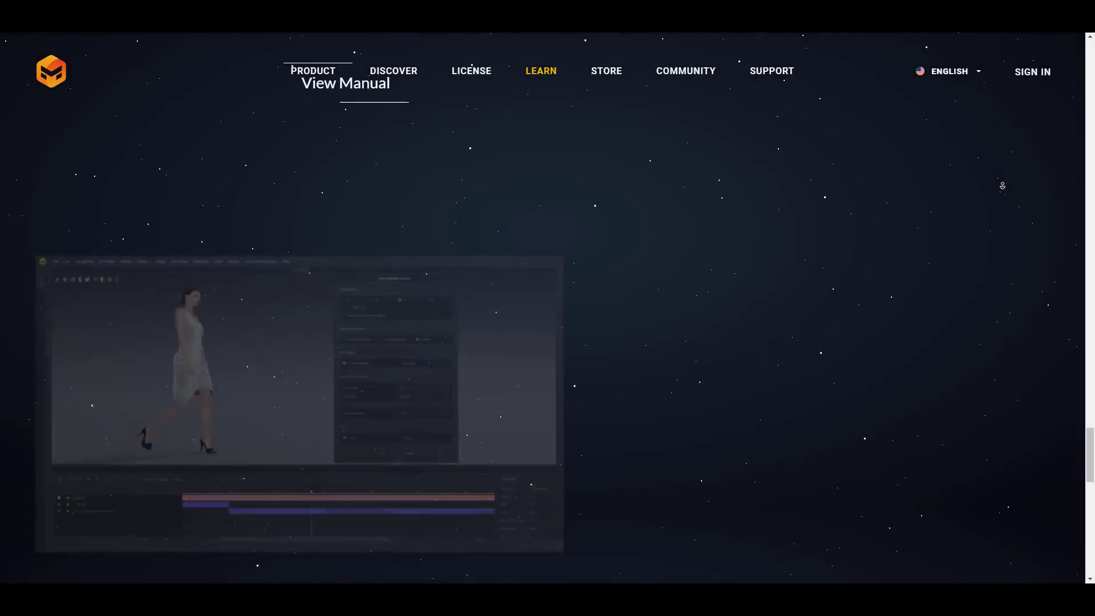
{"action": "scroll", "coordinate": [1003, 185], "scroll_direction": "down", "scroll_amount": 2}
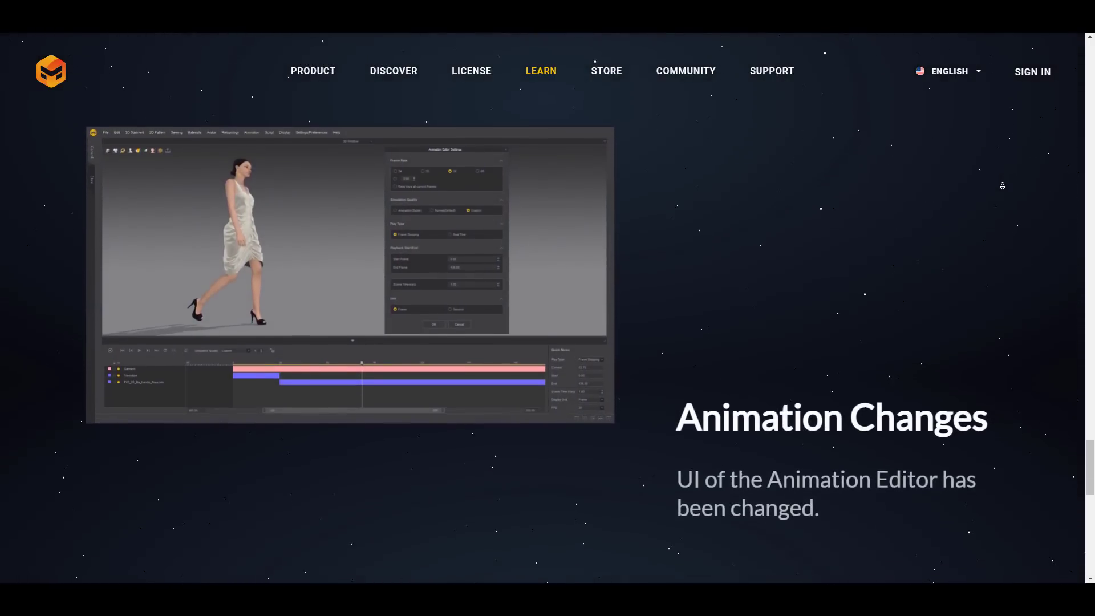
{"action": "scroll", "coordinate": [1003, 185], "scroll_direction": "down", "scroll_amount": 2}
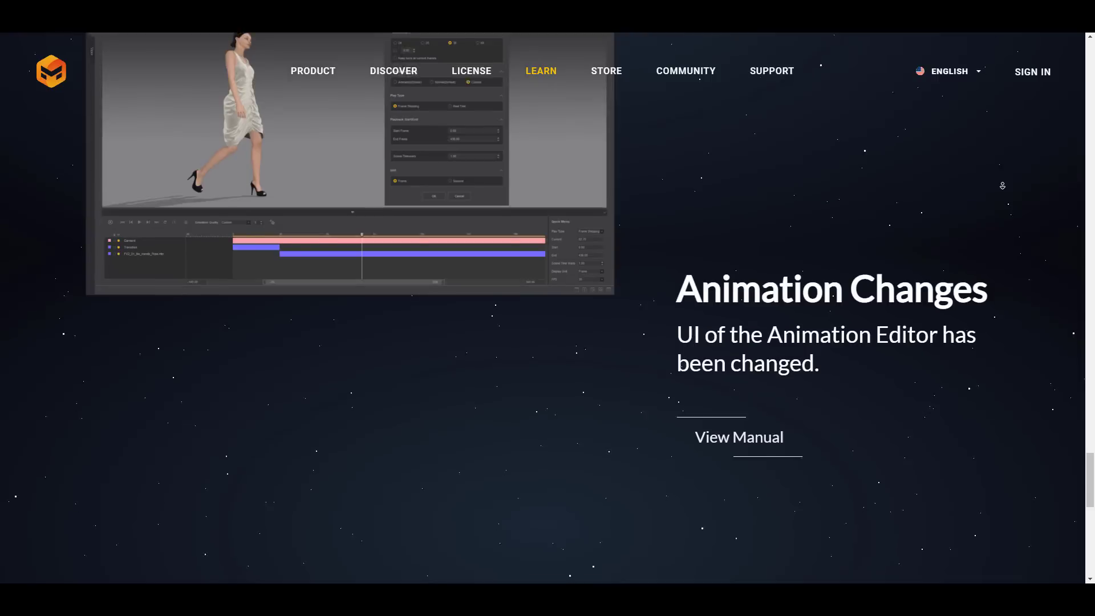
{"action": "scroll", "coordinate": [1003, 185], "scroll_direction": "down", "scroll_amount": 2}
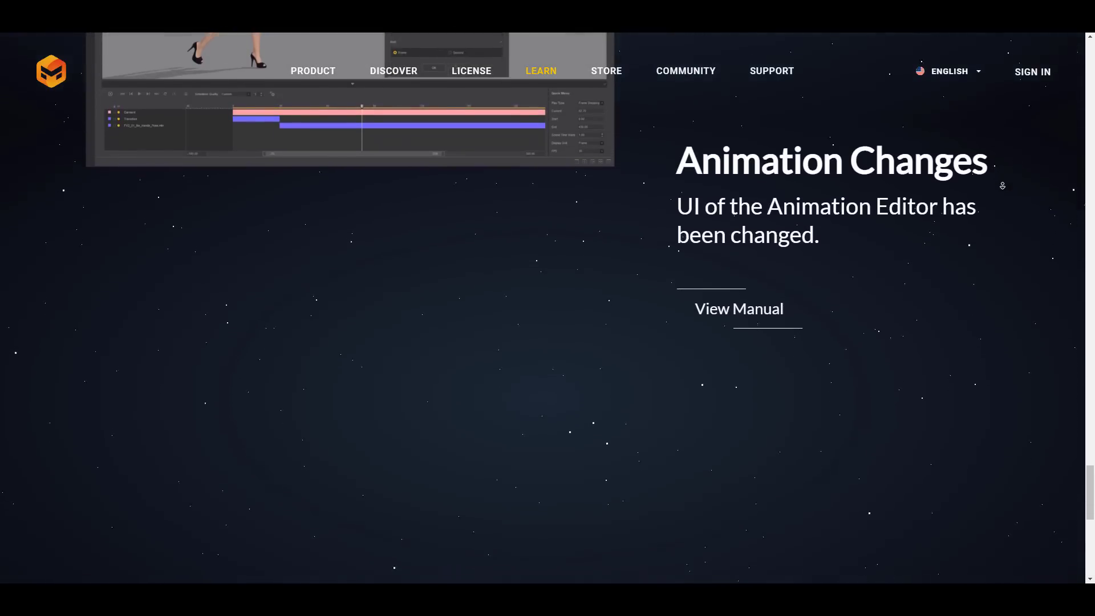